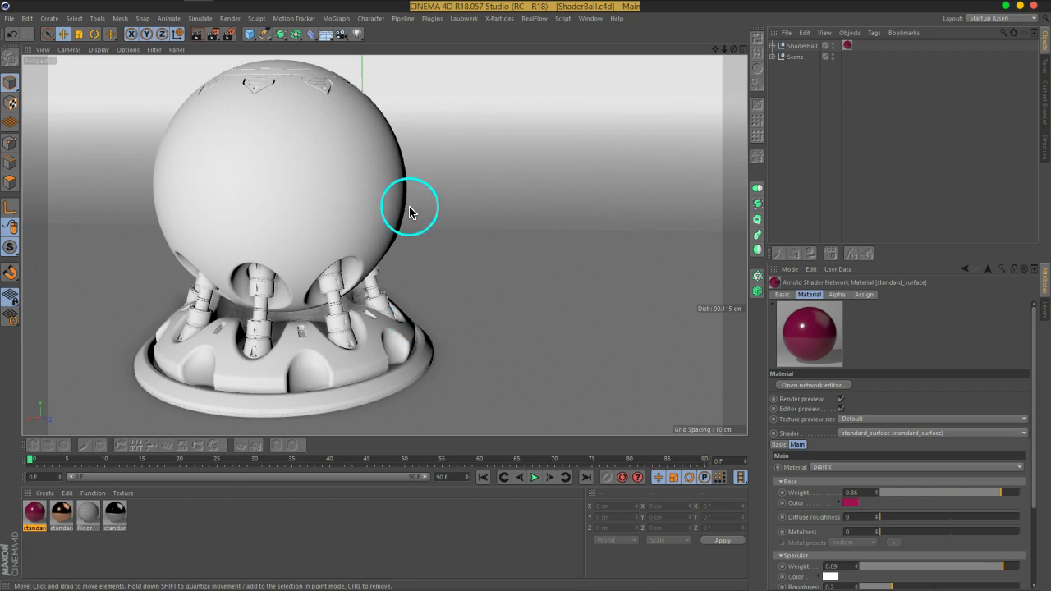
Step: Expand the Scene group in the Object Manager to show the BackDrop object, then deselect it
click(358, 209)
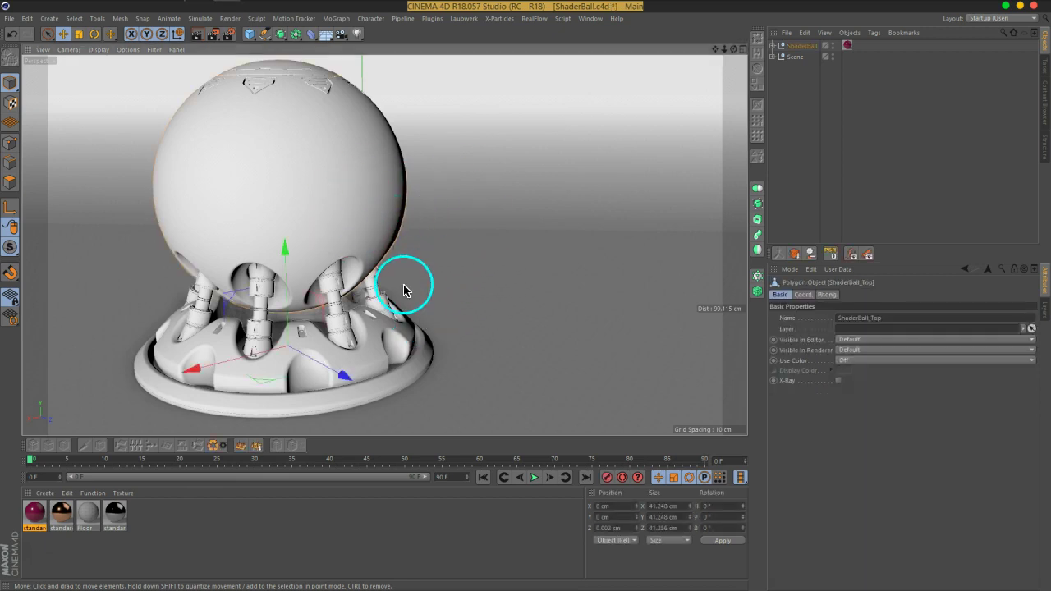
click(795, 58)
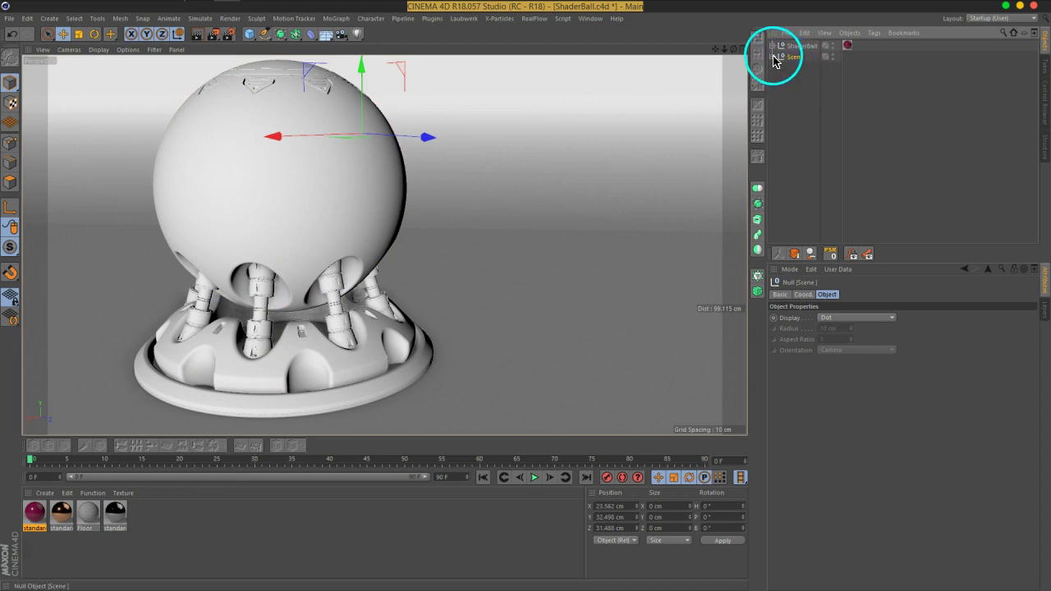
click(774, 57)
click(803, 70)
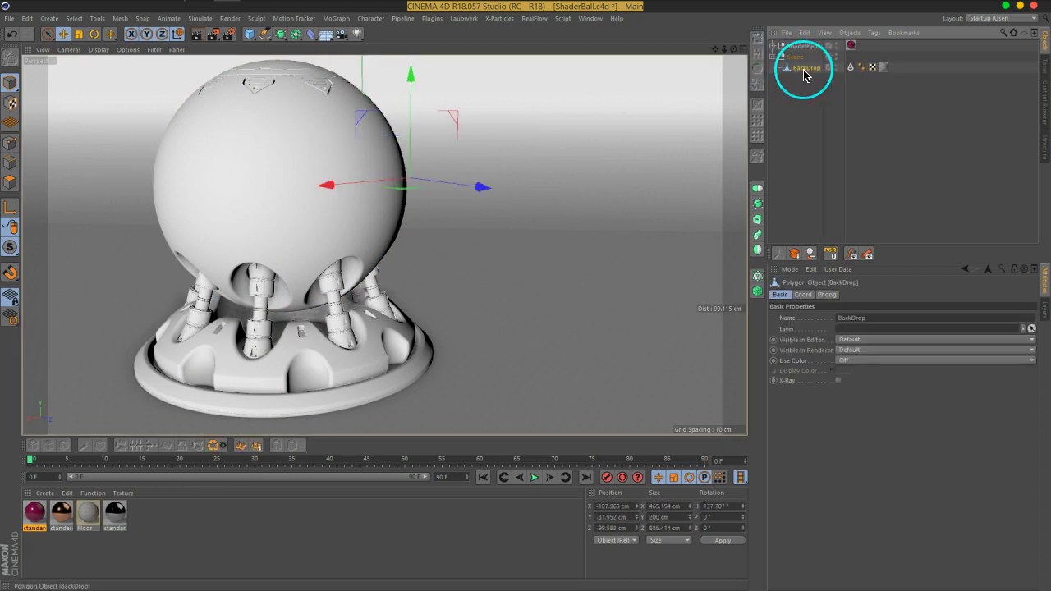
click(821, 113)
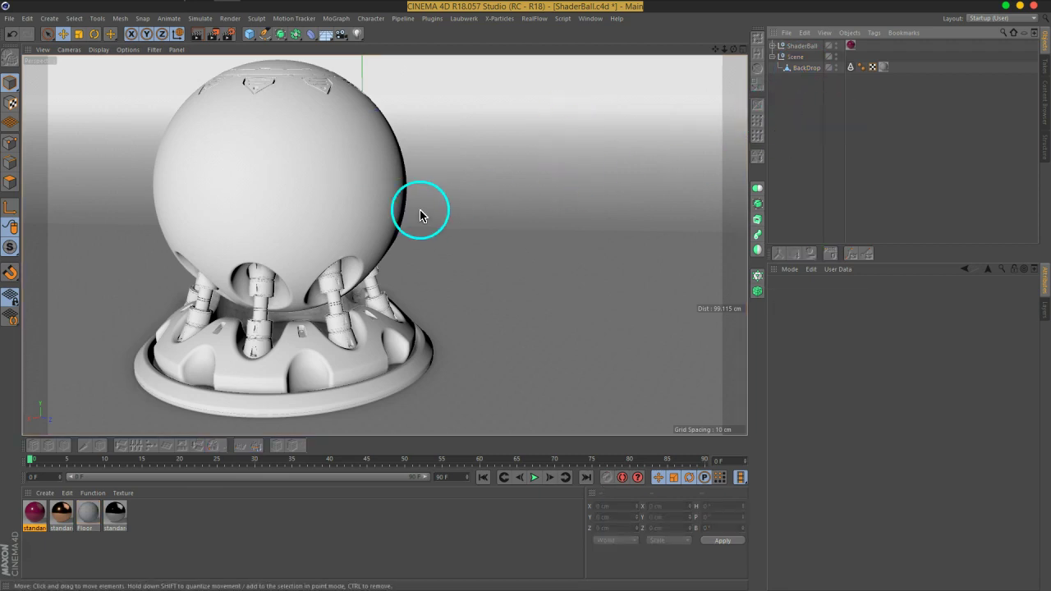
scroll(417, 216, down, 5)
Step: Frame the shader ball in the viewport and delete the BackDrop object from the Scene group
mouse_move(374, 232)
alt+mouse_down()
mouse_move(582, 221)
mouse_move(419, 227)
mouse_move(479, 230)
mouse_move(285, 218)
mouse_move(382, 207)
alt+mouse_up()
scroll(404, 216, up, 3)
scroll(404, 216, up, 2)
scroll(403, 211, up, 2)
mouse_move(531, 237)
alt+mouse_down()
mouse_move(406, 216)
mouse_move(485, 222)
mouse_move(465, 237)
alt+mouse_up()
scroll(390, 216, up, 2)
scroll(390, 216, down, 3)
scroll(492, 218, up, 2)
mouse_move(514, 205)
alt+mouse_down()
mouse_move(506, 227)
mouse_move(429, 244)
mouse_move(446, 234)
mouse_move(442, 243)
alt+mouse_up()
scroll(420, 242, down, 3)
scroll(442, 240, up, 1)
scroll(497, 270, up, 1)
alt+drag(497, 270, 481, 244)
scroll(481, 246, up, 1)
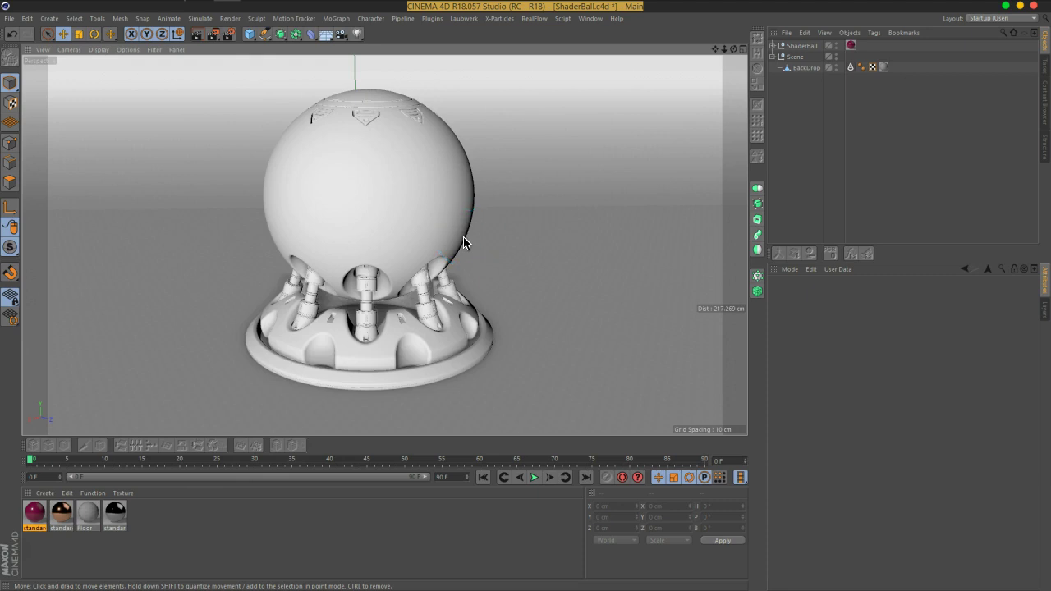
click(801, 67)
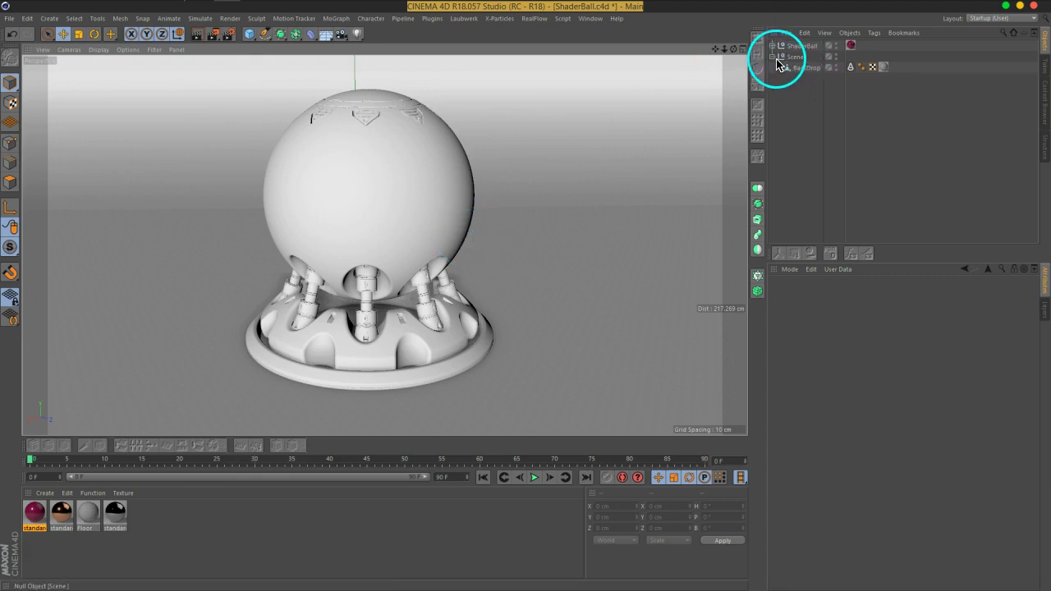
key(Delete)
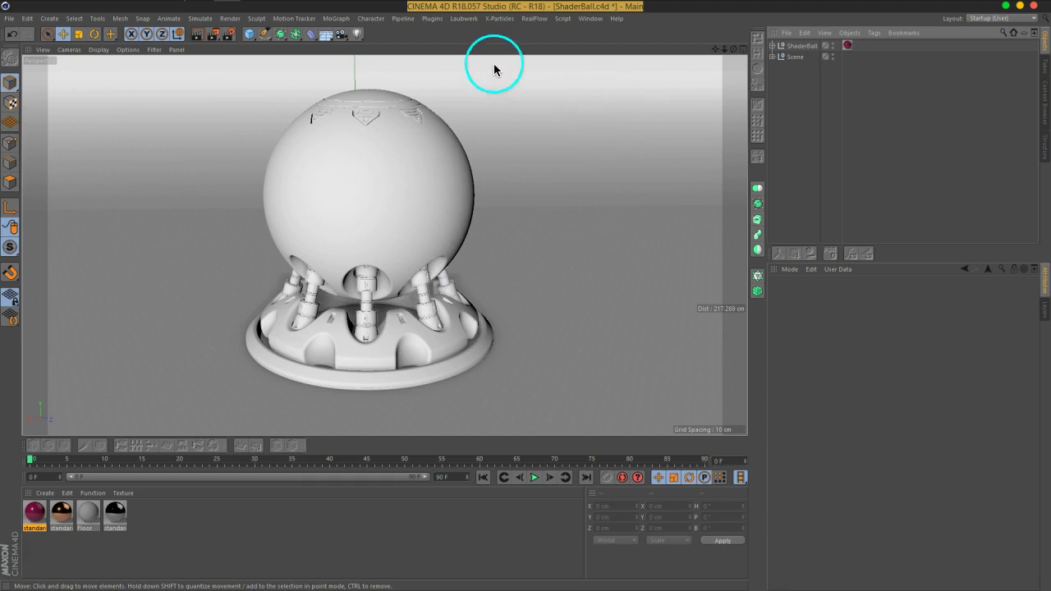
click(435, 19)
mouse_move(444, 50)
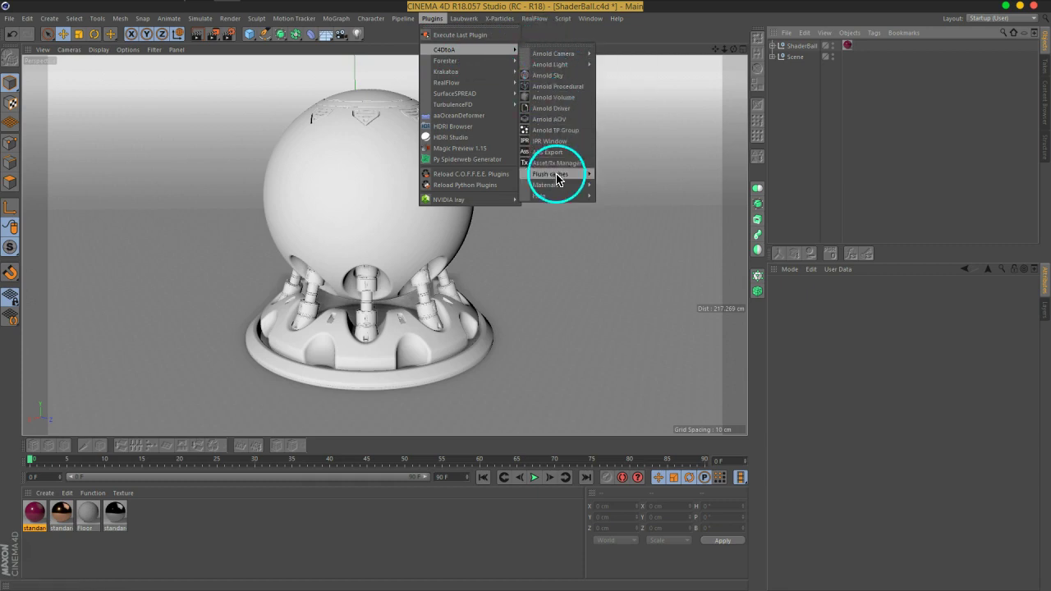
mouse_move(539, 196)
click(624, 293)
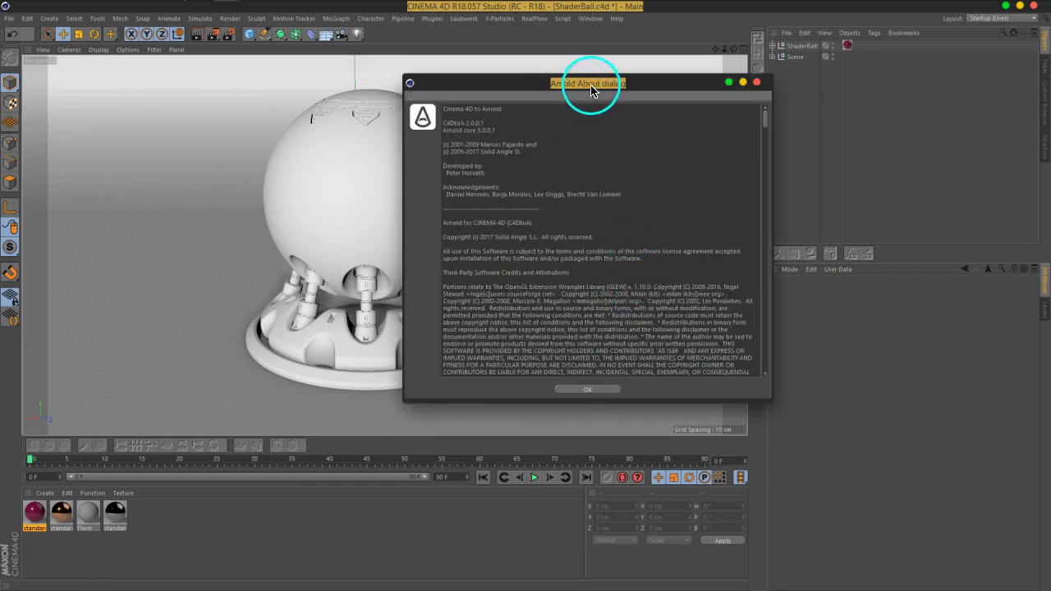
drag(588, 83, 618, 62)
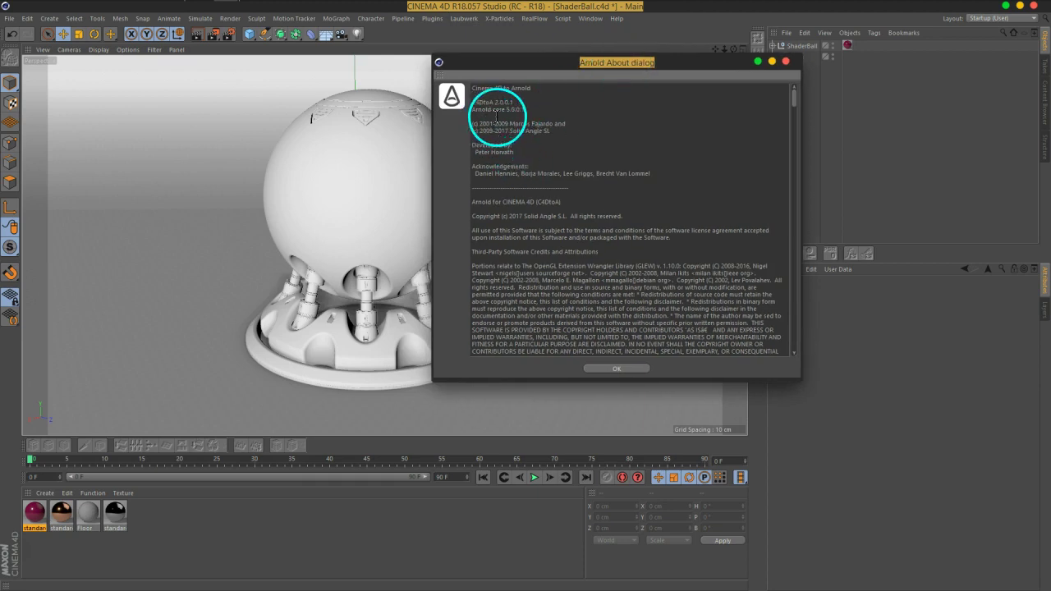
drag(506, 110, 523, 110)
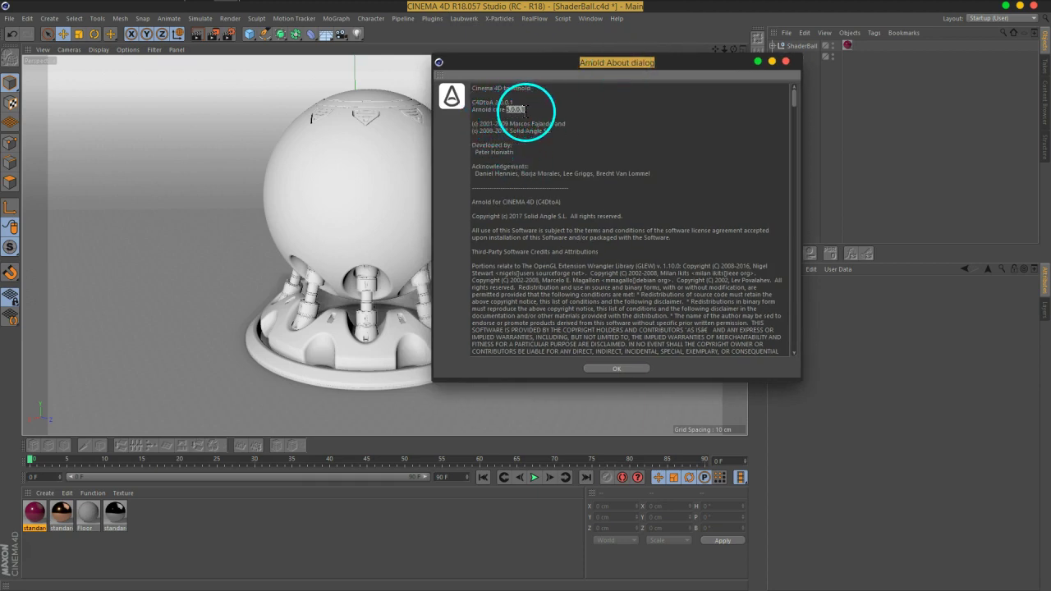
click(525, 109)
drag(523, 110, 510, 109)
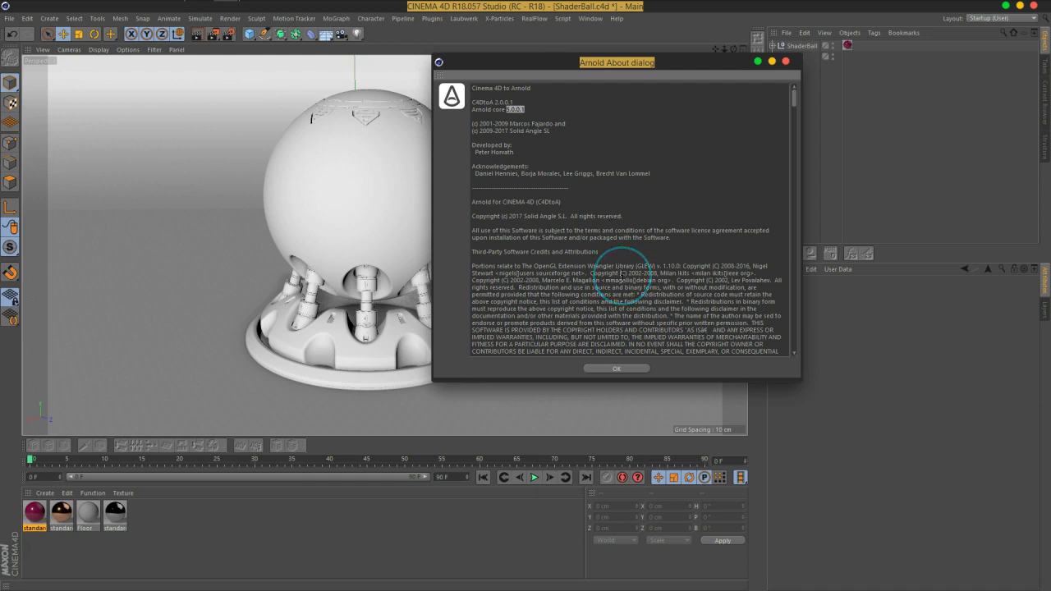
click(617, 368)
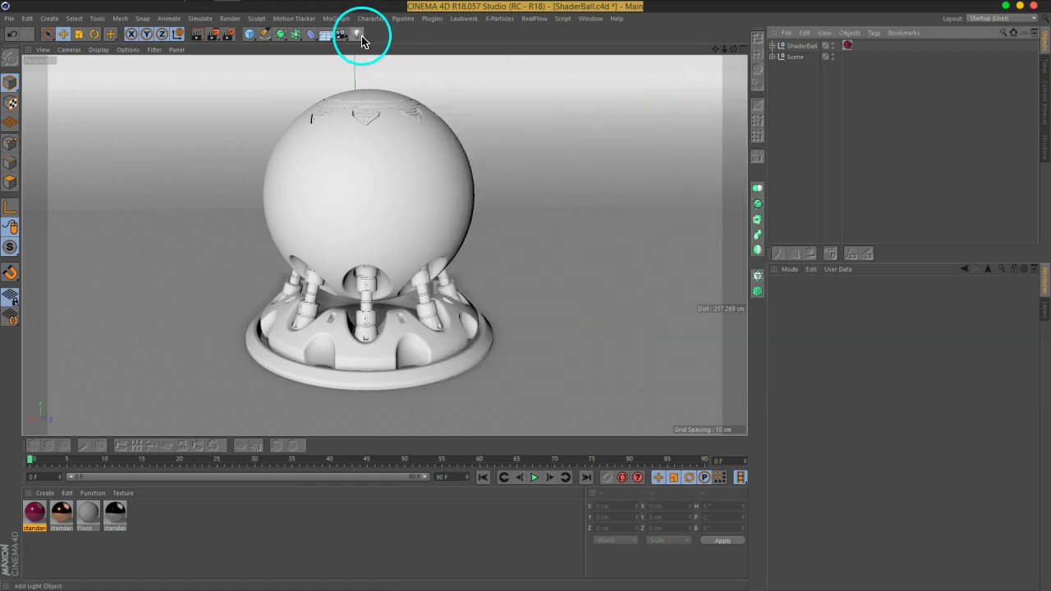
Step: Tear off the Plugins > C4DtoA menu as an Arnold palette and dock it beside the viewport
click(432, 18)
mouse_move(448, 49)
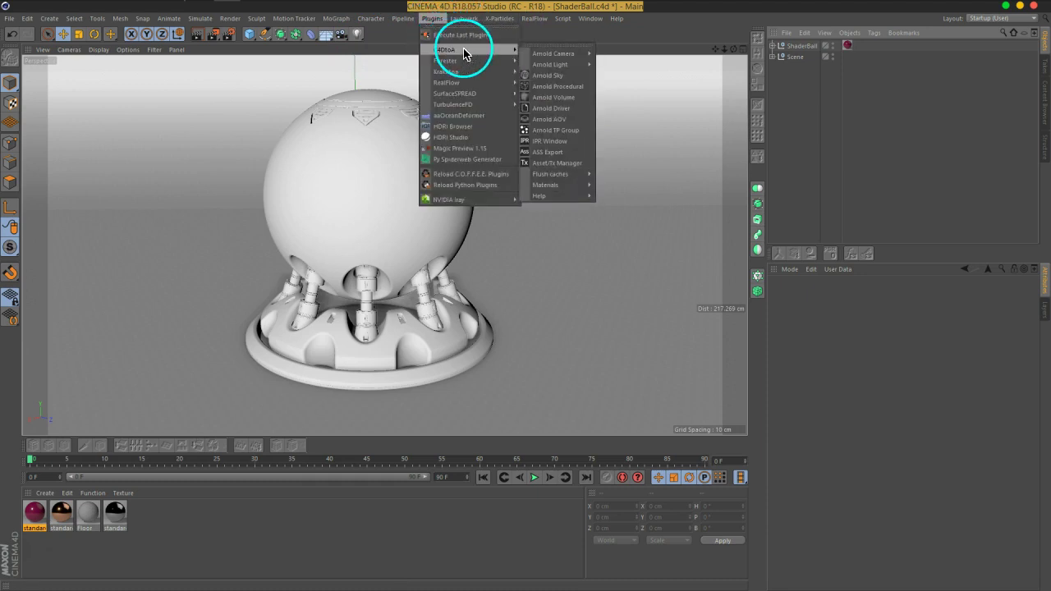
click(554, 56)
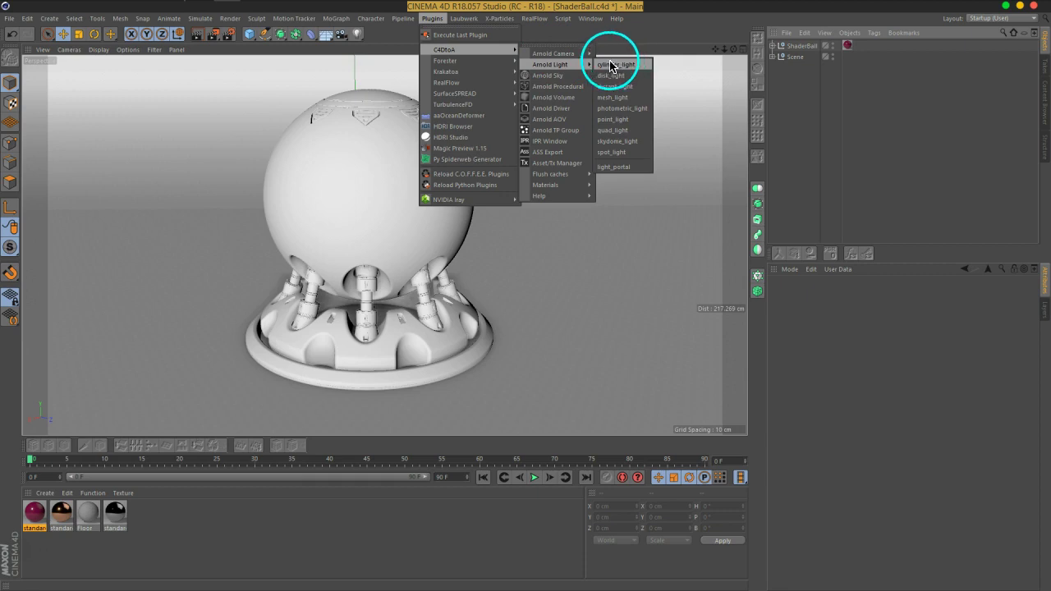
click(568, 47)
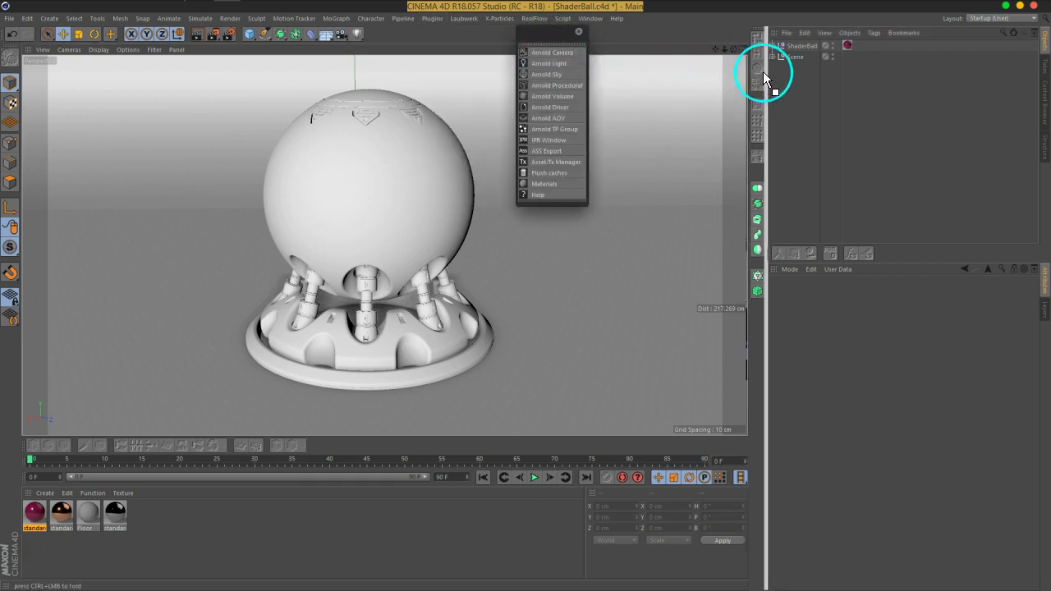
drag(763, 71, 763, 71)
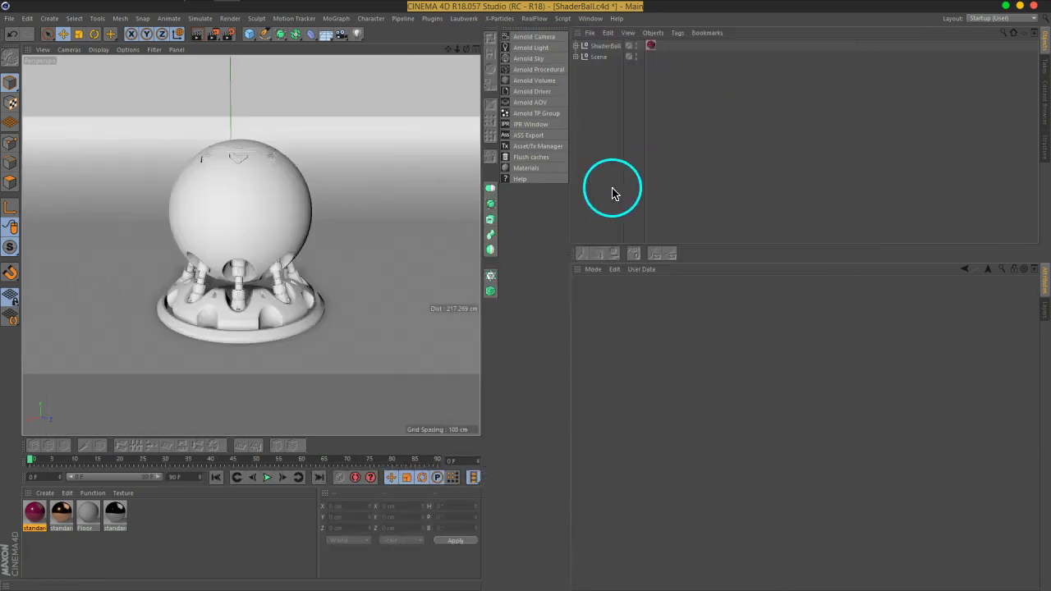
drag(570, 202, 842, 184)
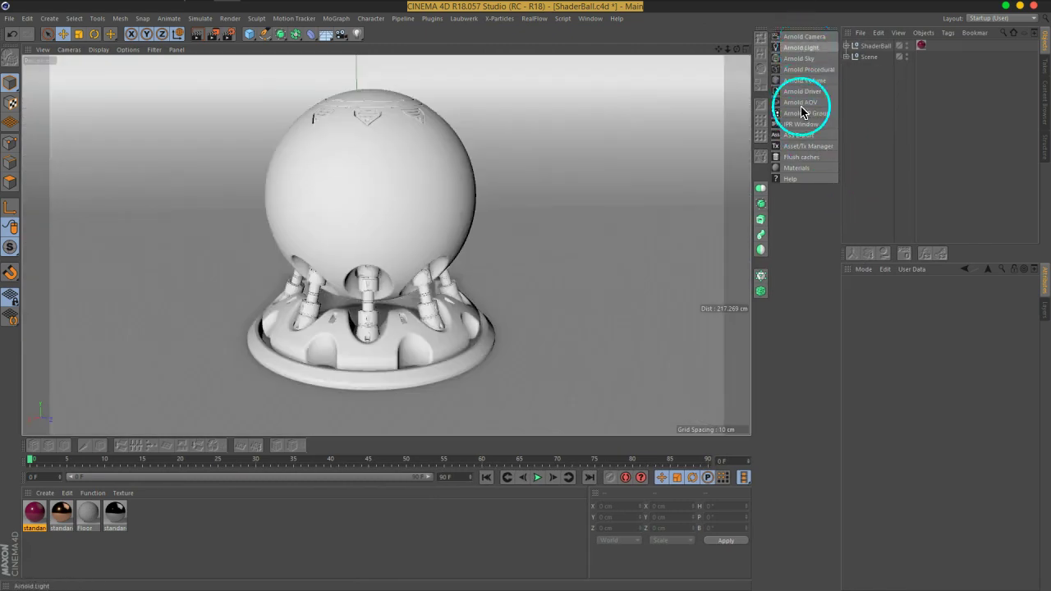
Step: Add an Arnold quad_light from the docked palette, disabling it to restore default viewport lighting
click(802, 52)
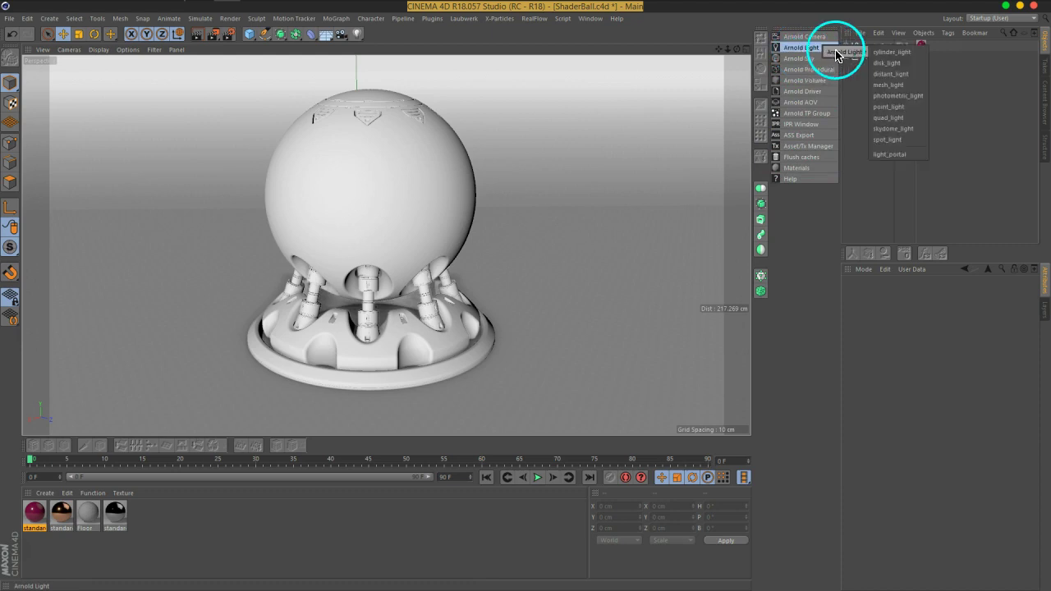
mouse_move(801, 48)
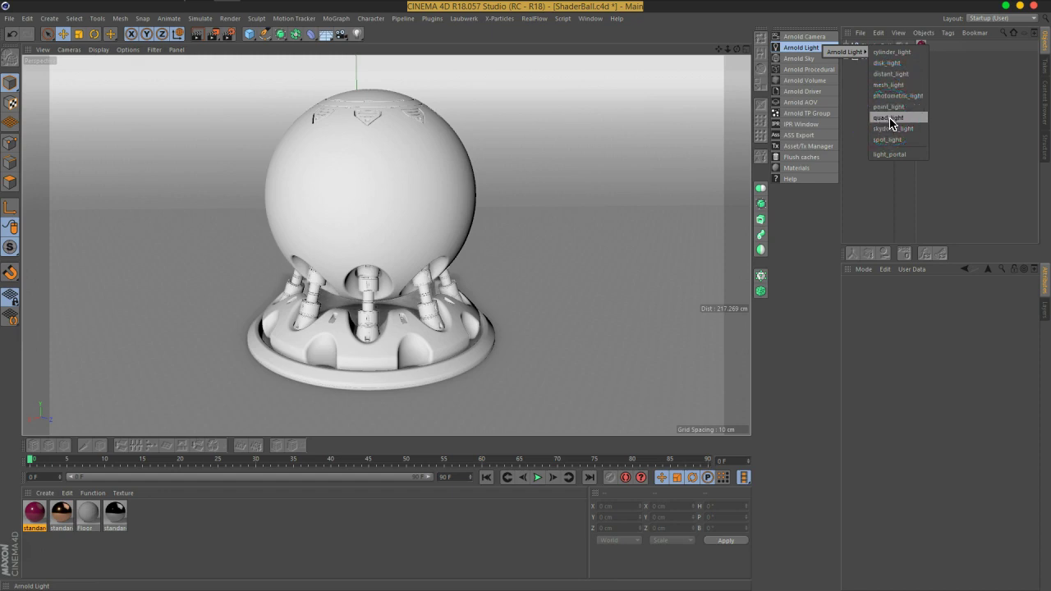
click(889, 119)
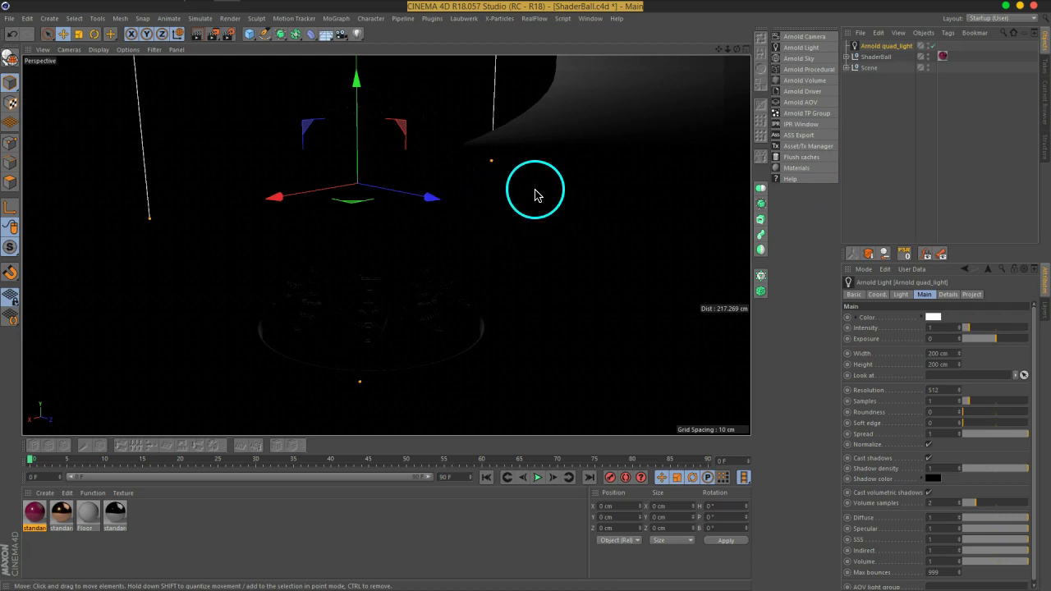
click(933, 46)
mouse_move(535, 251)
alt+mouse_down()
mouse_move(481, 254)
mouse_move(451, 235)
mouse_move(469, 251)
mouse_move(458, 260)
mouse_move(451, 235)
mouse_move(399, 230)
mouse_move(449, 243)
alt+mouse_up()
Step: Create a Camera and give it a CINEMA 4D Protection tag
drag(342, 34, 395, 50)
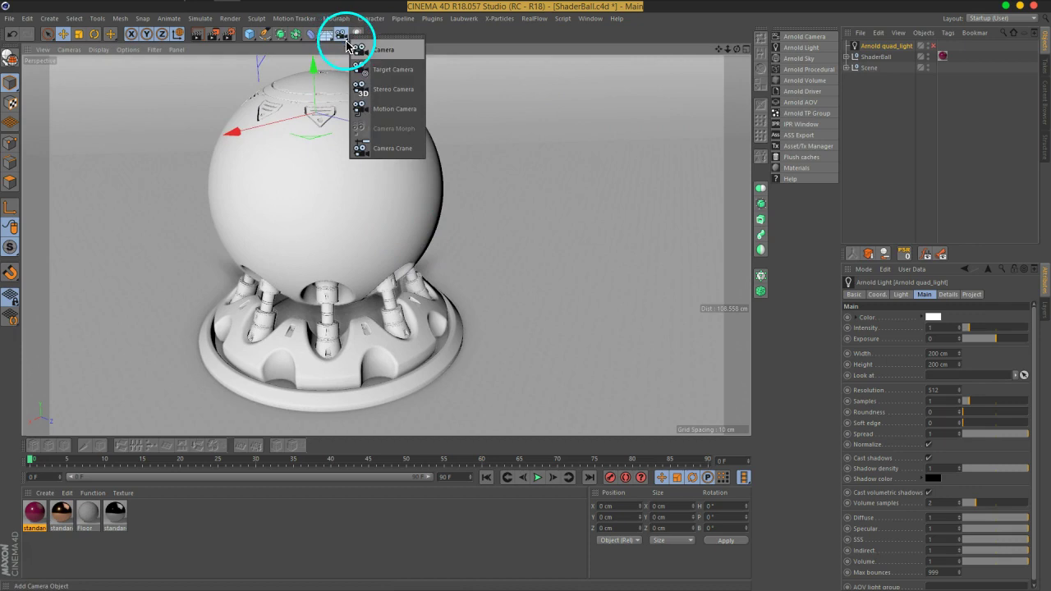
right_click(873, 47)
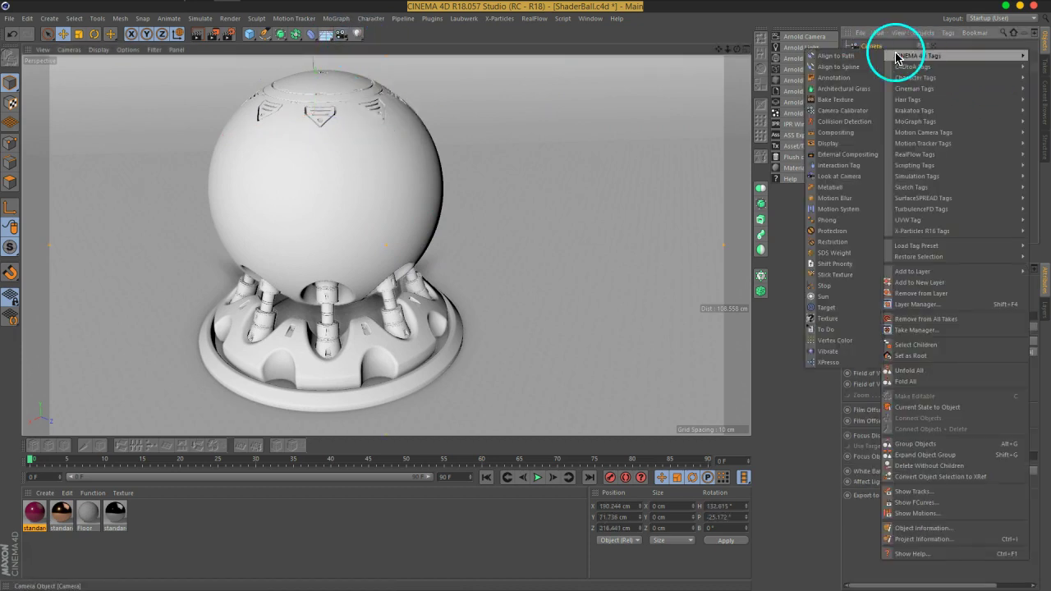
click(838, 231)
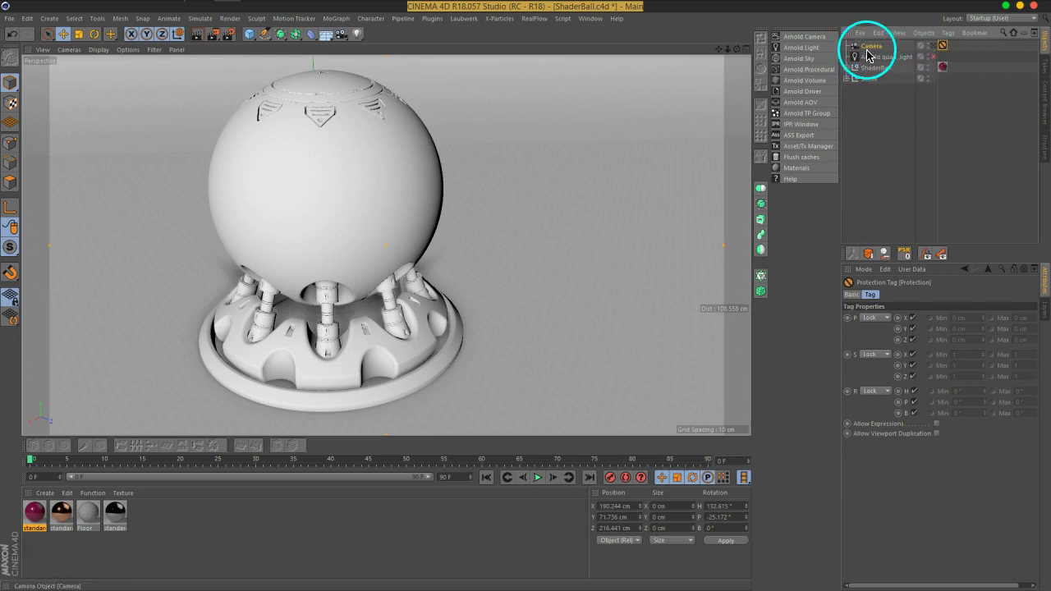
click(903, 172)
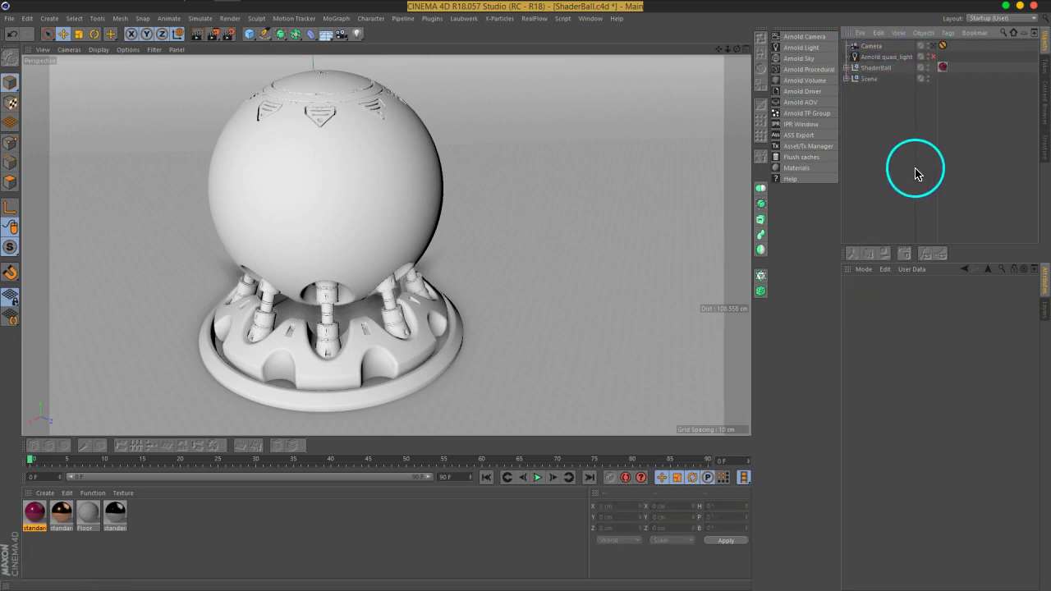
Step: Toggle the quad light's enable check, leaving it off for normal viewport lighting
click(933, 56)
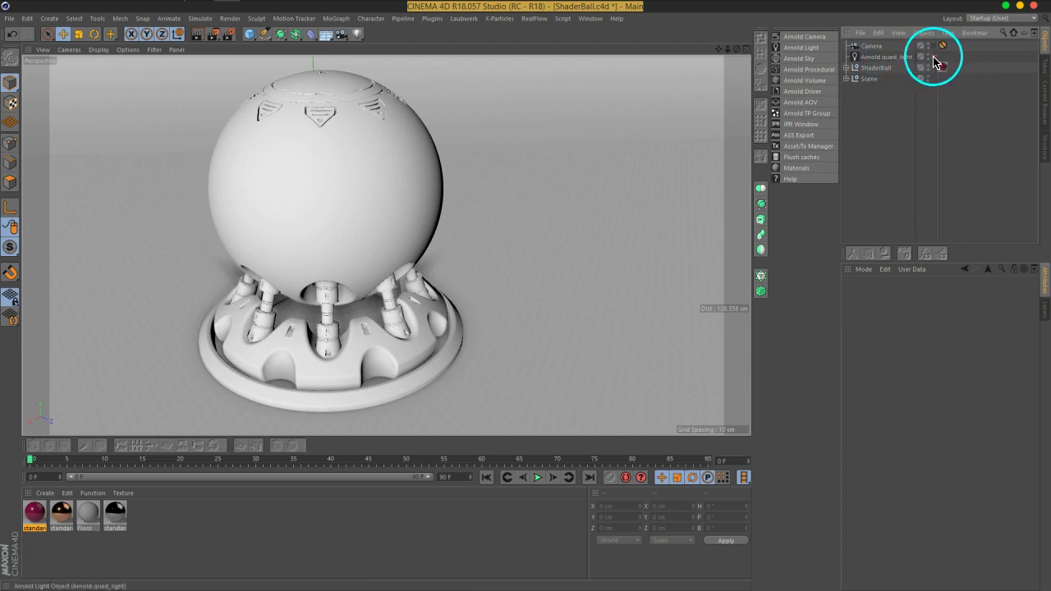
click(934, 58)
click(933, 57)
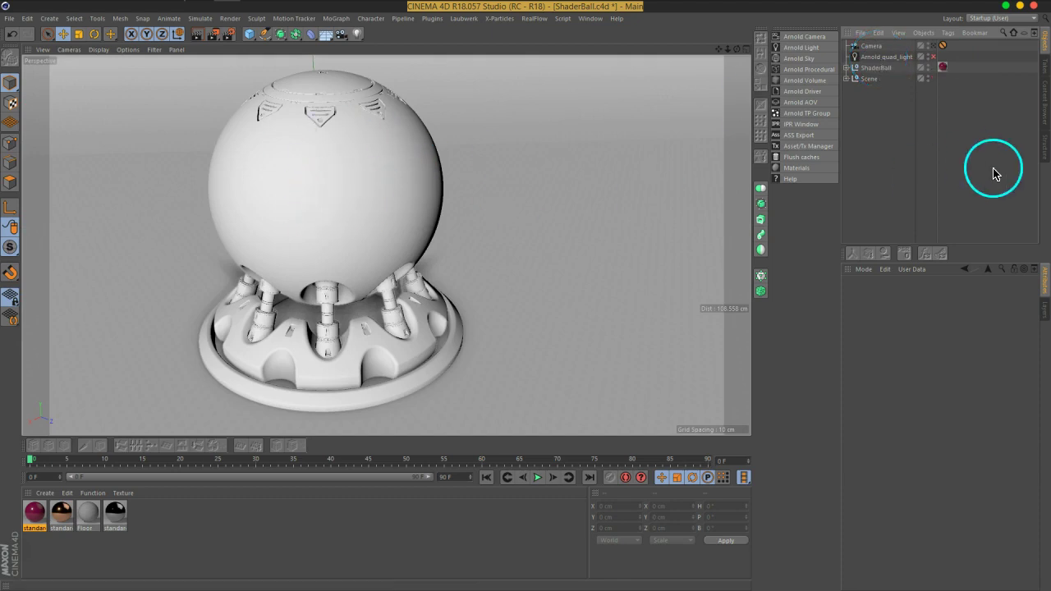
Step: Give the quad_light a Target tag with ShaderBall as its Target Object
right_click(884, 57)
mouse_move(918, 65)
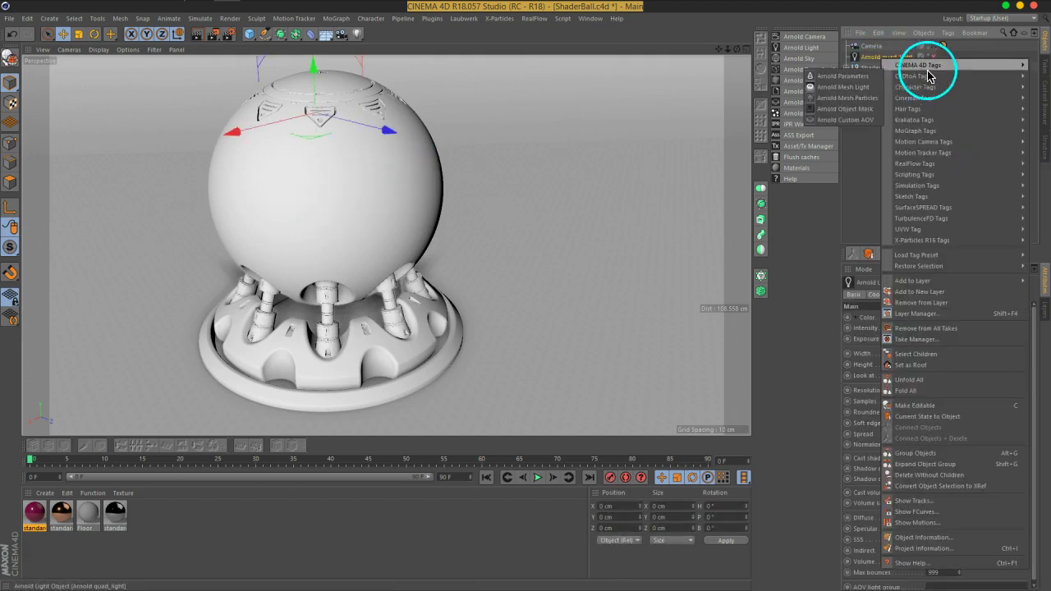
click(825, 320)
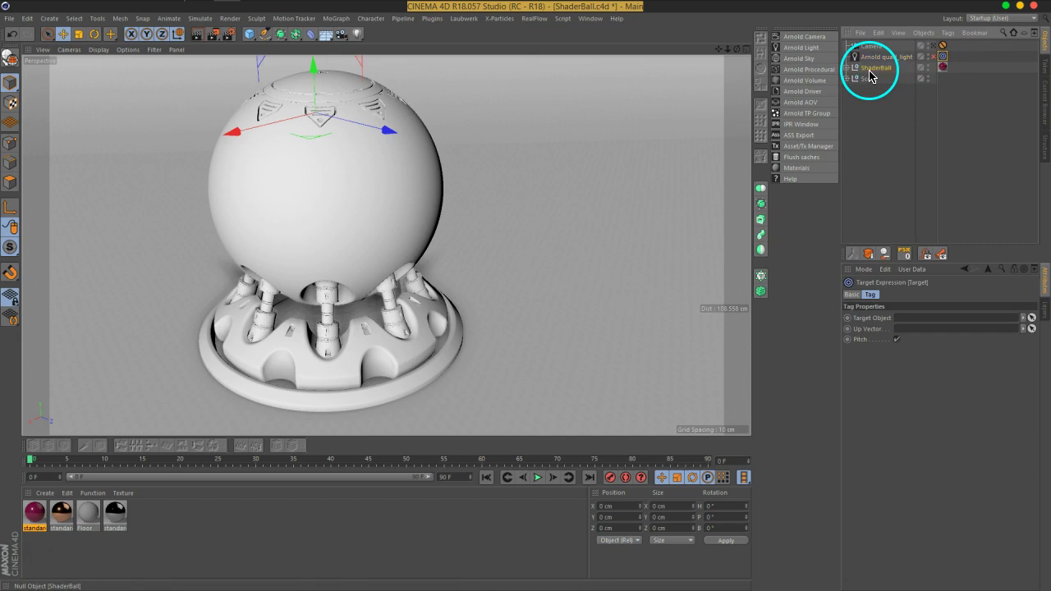
click(870, 71)
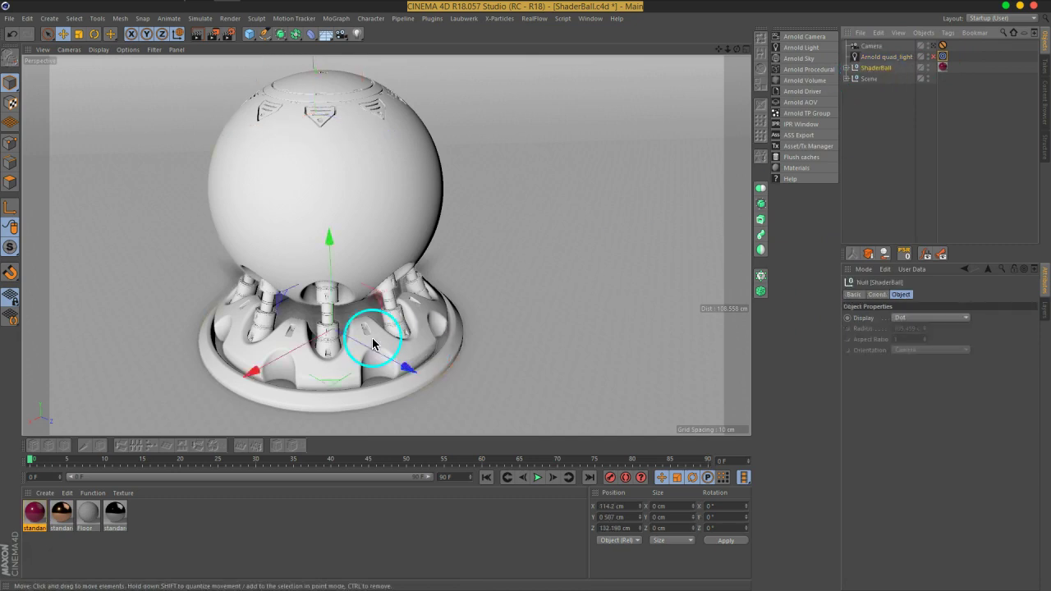
click(943, 55)
mouse_move(875, 69)
mouse_down()
mouse_move(920, 325)
mouse_move(754, 221)
mouse_move(717, 220)
mouse_up()
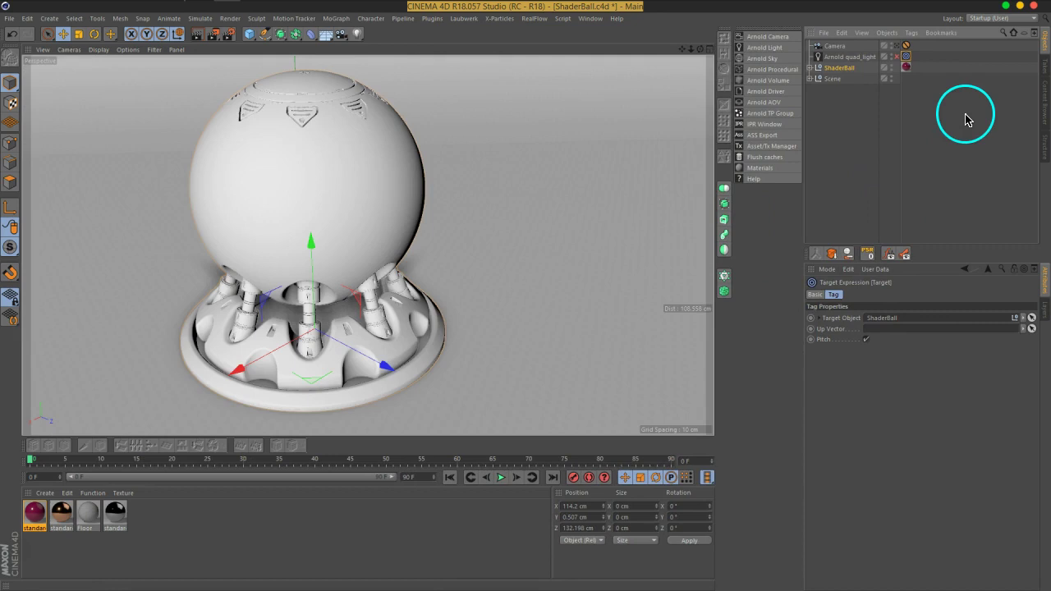
click(936, 119)
click(842, 57)
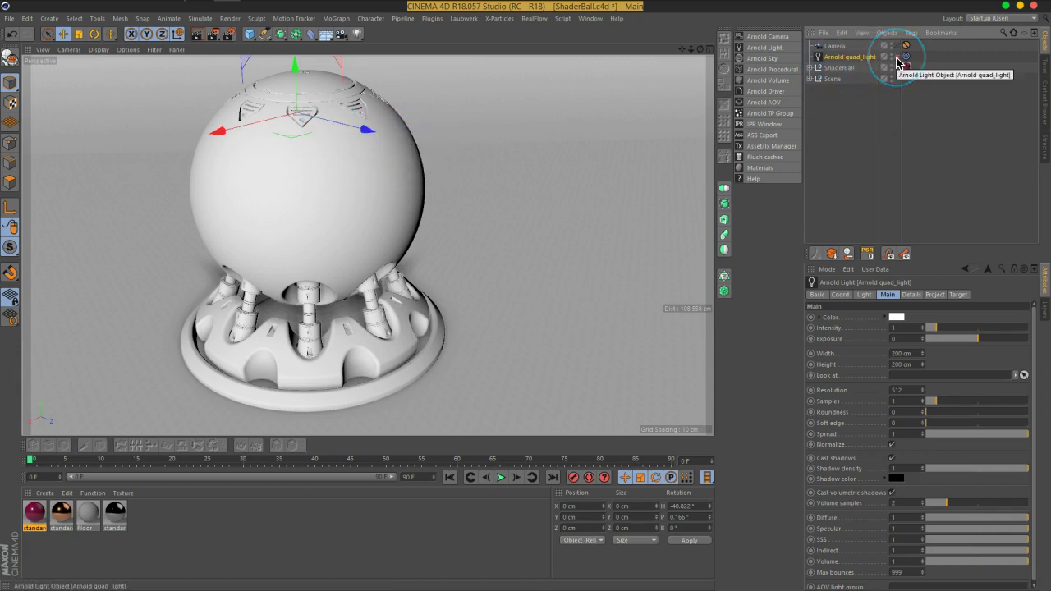
Step: Move the quad light along its axis and tilt it toward the shader ball
click(461, 167)
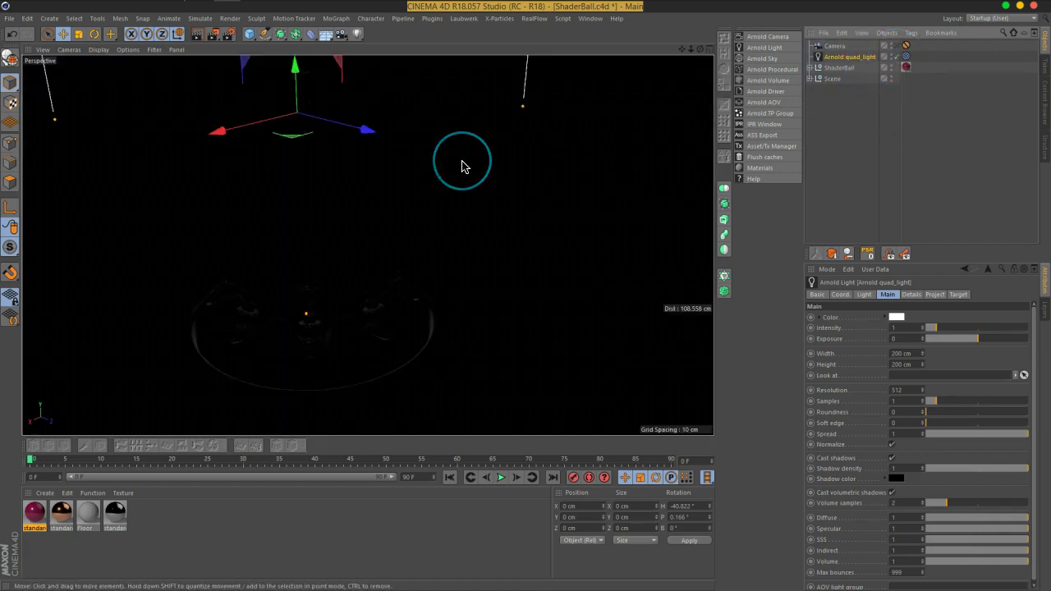
click(369, 138)
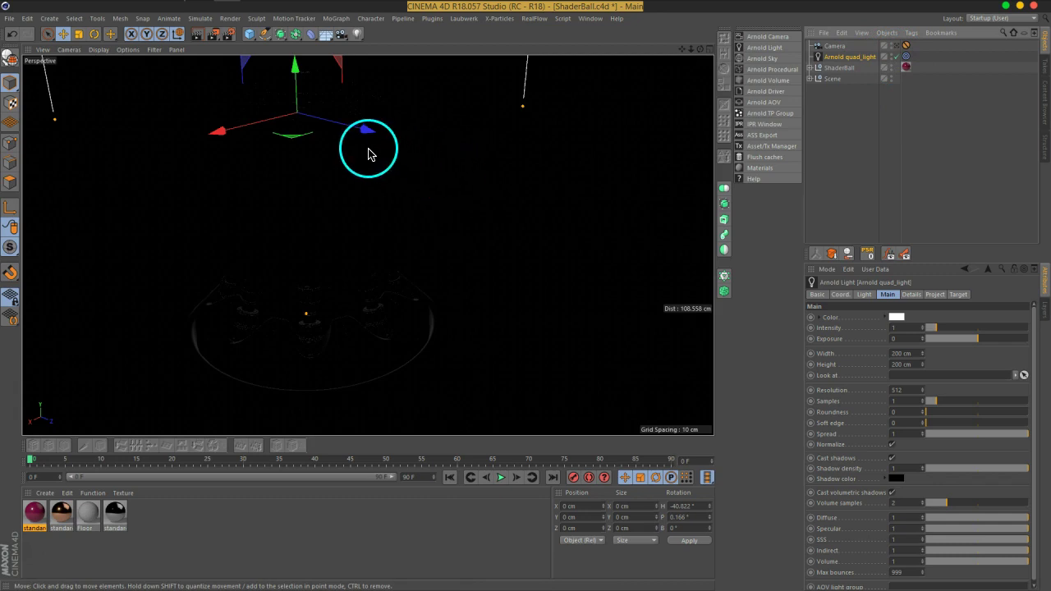
drag(369, 138, 411, 158)
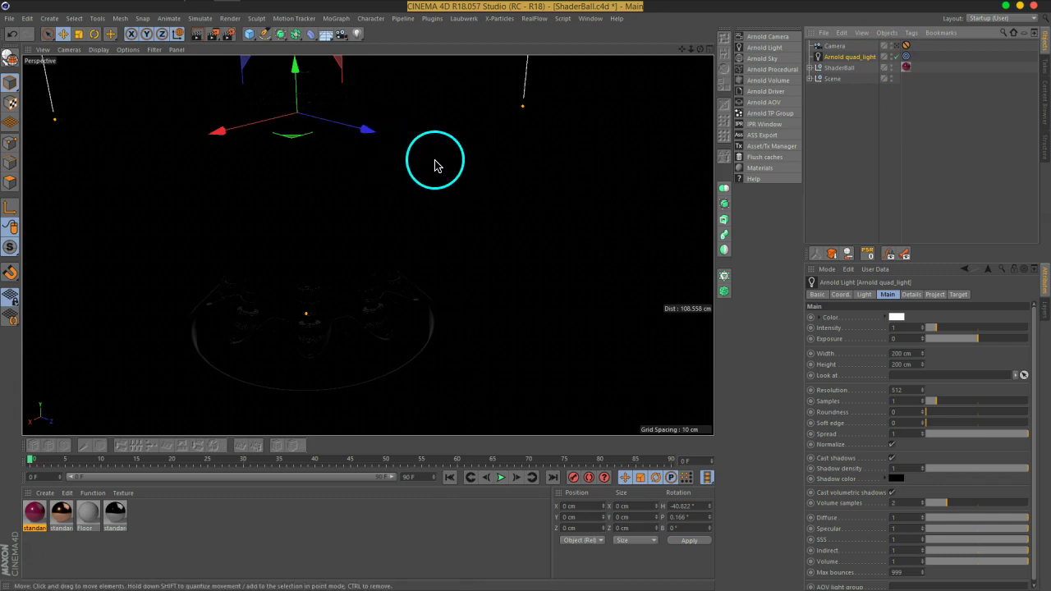
mouse_move(410, 165)
alt+mouse_down()
mouse_move(422, 147)
mouse_move(399, 169)
mouse_move(403, 159)
mouse_move(446, 188)
mouse_move(406, 172)
mouse_move(668, 251)
mouse_move(773, 261)
mouse_move(618, 253)
mouse_move(417, 218)
mouse_move(462, 235)
mouse_move(488, 181)
mouse_move(472, 68)
alt+mouse_up()
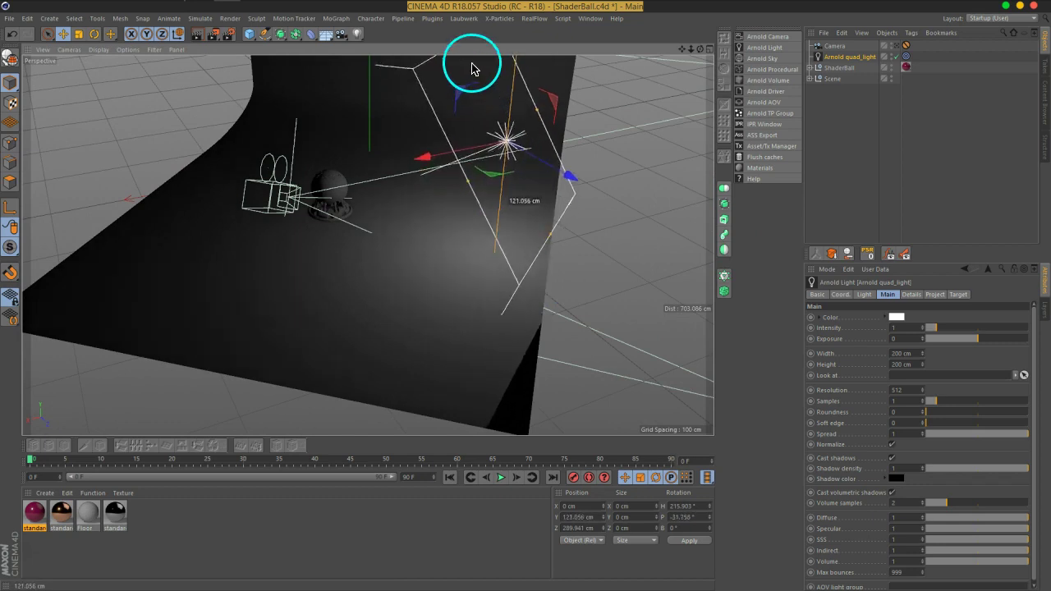
mouse_move(447, 160)
alt+mouse_down()
mouse_move(441, 169)
mouse_move(476, 183)
mouse_move(445, 178)
mouse_move(481, 181)
mouse_move(472, 181)
alt+mouse_up()
mouse_move(526, 230)
mouse_down()
mouse_move(368, 160)
mouse_move(282, 134)
mouse_move(301, 156)
mouse_move(331, 148)
mouse_move(228, 172)
mouse_move(155, 301)
mouse_up()
mouse_move(307, 211)
alt+mouse_down()
mouse_move(218, 176)
mouse_move(345, 198)
alt+mouse_up()
Step: Raise the quad light and resize it to about 351.8 × 172.4 cm
mouse_move(492, 271)
alt+mouse_down()
mouse_move(403, 264)
mouse_move(318, 227)
mouse_move(406, 219)
mouse_move(382, 237)
mouse_move(409, 222)
mouse_move(353, 276)
mouse_move(389, 258)
mouse_move(418, 172)
mouse_move(317, 192)
mouse_move(315, 311)
mouse_move(291, 334)
mouse_move(251, 336)
mouse_move(265, 363)
mouse_move(340, 406)
alt+mouse_up()
mouse_move(517, 354)
alt+mouse_down()
mouse_move(487, 287)
mouse_move(402, 230)
mouse_move(348, 219)
mouse_move(465, 258)
mouse_move(408, 264)
alt+mouse_up()
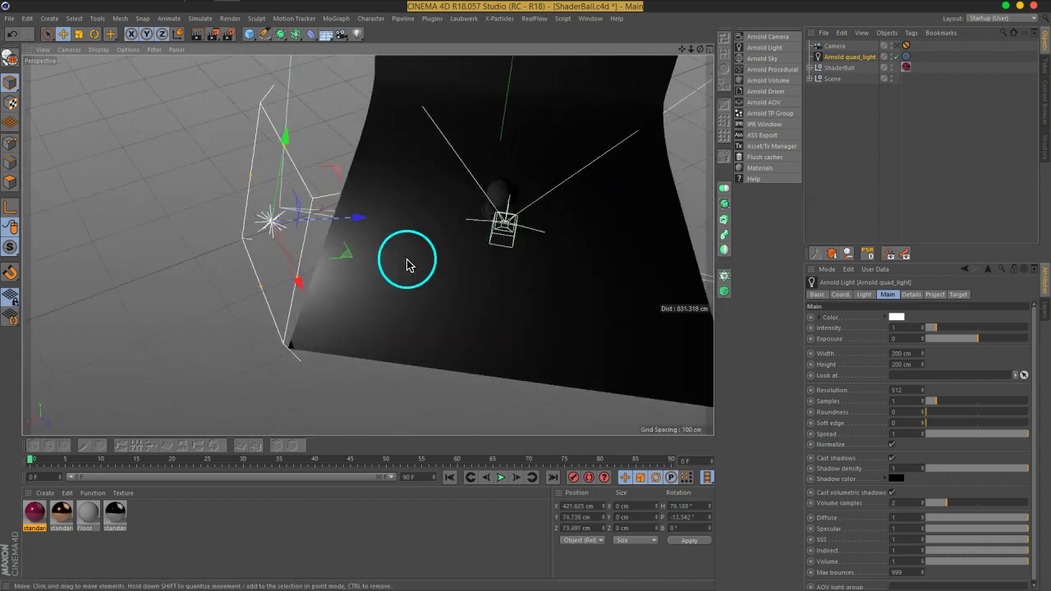
mouse_move(289, 104)
mouse_down()
mouse_move(283, 165)
mouse_move(298, 88)
mouse_up()
mouse_move(347, 228)
alt+mouse_down()
mouse_move(446, 216)
mouse_move(287, 205)
mouse_move(233, 229)
mouse_move(323, 228)
alt+mouse_up()
drag(220, 140, 158, 155)
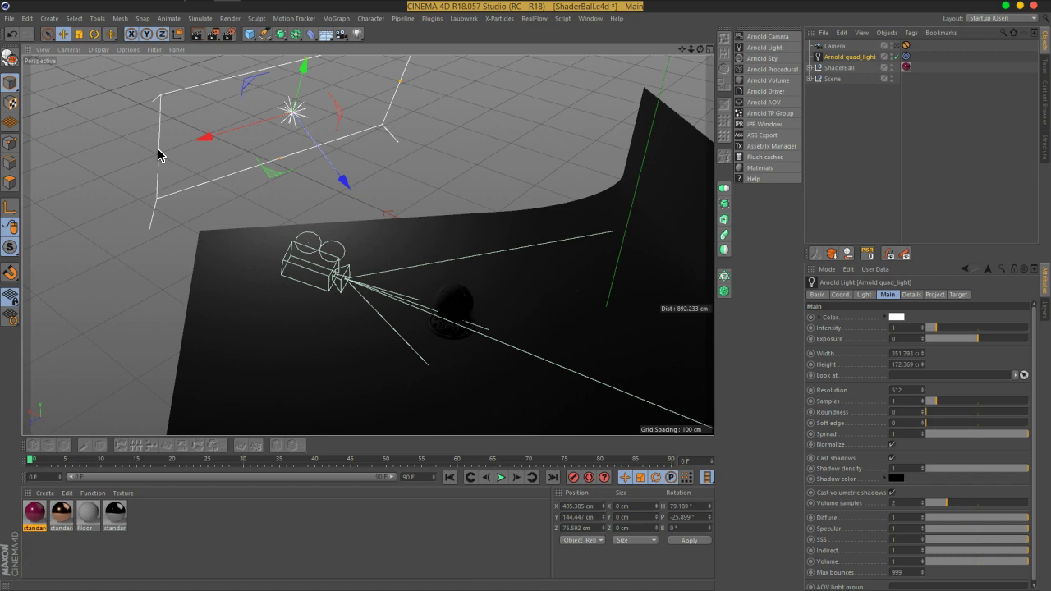
Step: Shrink the quad light to about 140.5 × 86.9 cm
mouse_move(158, 155)
mouse_down()
mouse_move(218, 140)
mouse_move(261, 146)
mouse_move(310, 89)
mouse_move(306, 131)
mouse_move(308, 58)
mouse_move(305, 115)
mouse_move(364, 123)
mouse_move(343, 124)
mouse_move(305, 85)
mouse_up()
alt+middle_drag(452, 237, 427, 210)
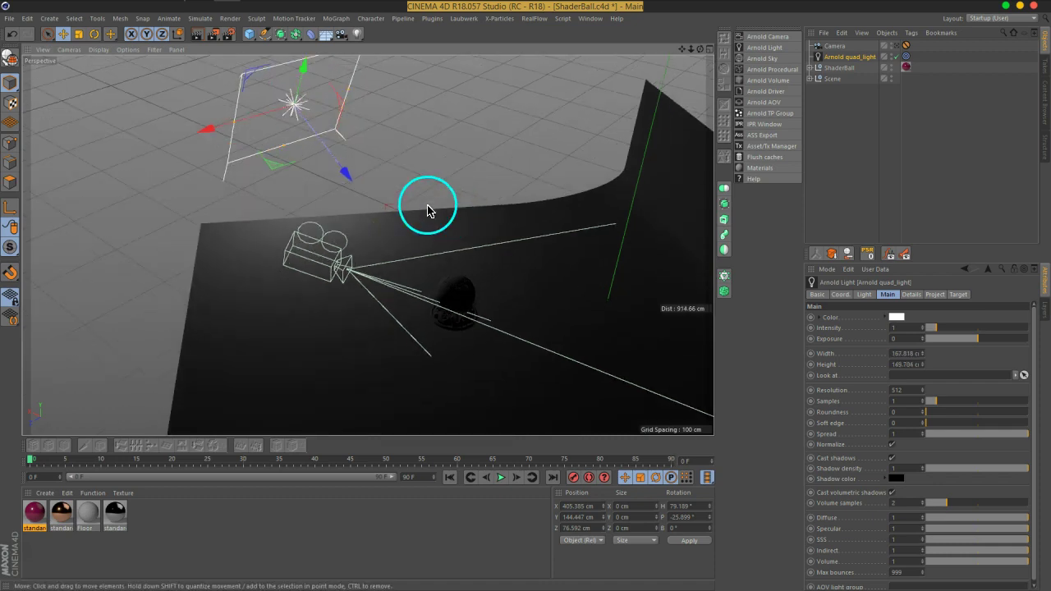
mouse_move(340, 136)
alt+mouse_down()
mouse_move(356, 132)
mouse_move(310, 97)
mouse_move(348, 184)
mouse_move(387, 209)
mouse_move(465, 227)
mouse_move(638, 181)
alt+mouse_up()
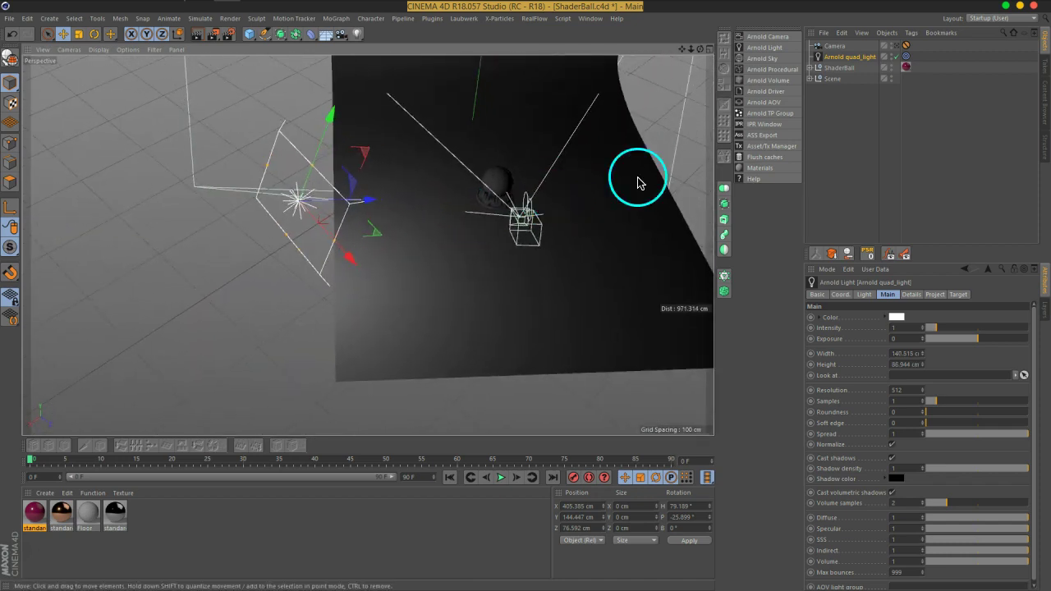
Step: Rename the quad light to MainLight
double_click(859, 56)
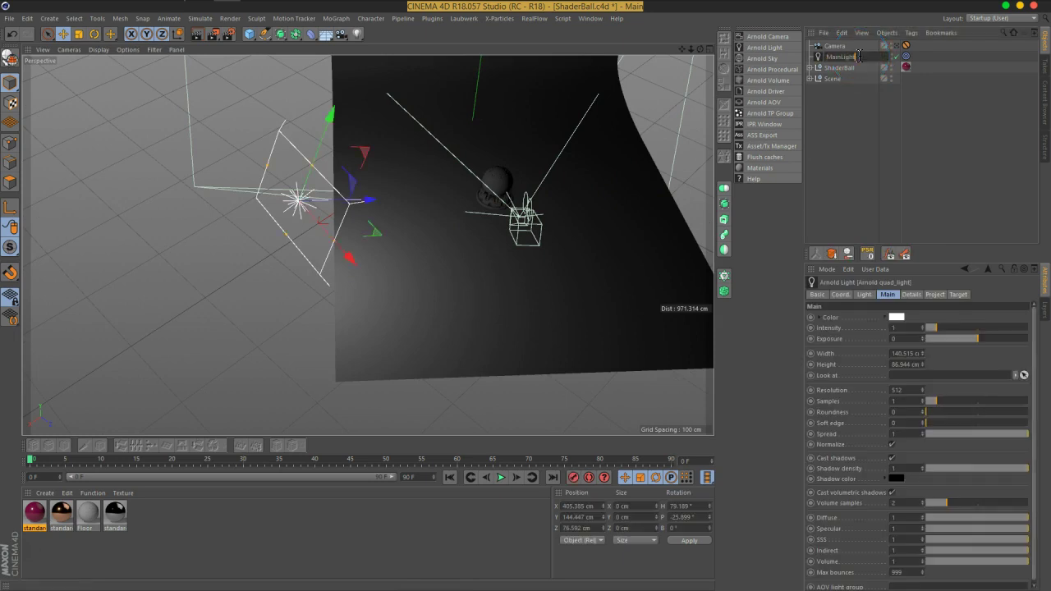
key(Return)
mouse_move(609, 152)
alt+mouse_down()
mouse_move(520, 182)
mouse_move(499, 176)
mouse_move(441, 230)
mouse_move(328, 188)
mouse_move(274, 184)
mouse_move(500, 228)
mouse_move(392, 300)
mouse_move(300, 271)
mouse_move(348, 265)
mouse_move(312, 282)
alt+mouse_up()
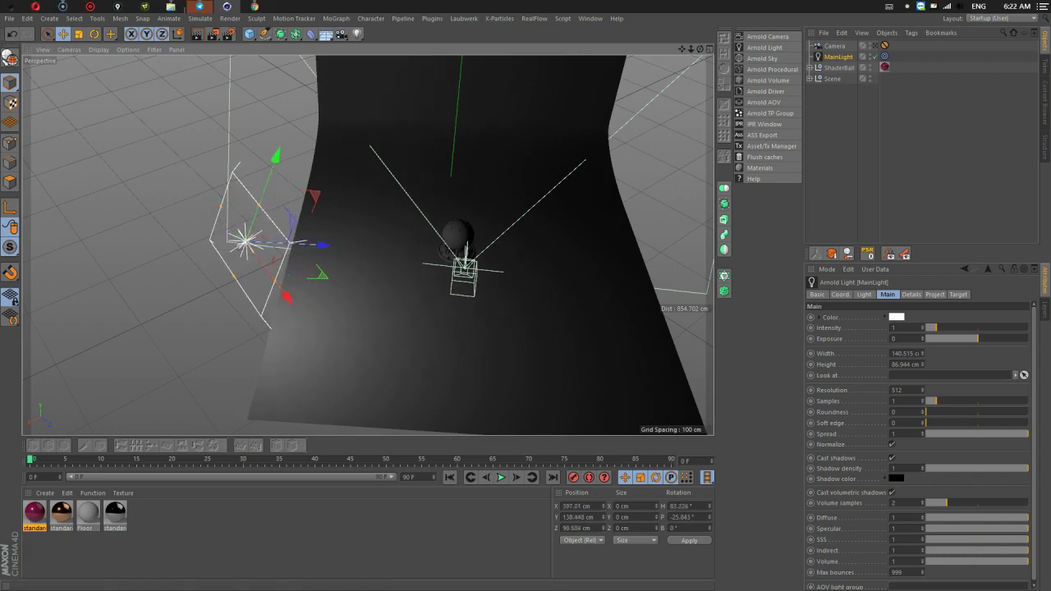
mouse_move(383, 305)
alt+mouse_down()
mouse_move(328, 301)
mouse_move(370, 305)
mouse_move(296, 257)
alt+mouse_up()
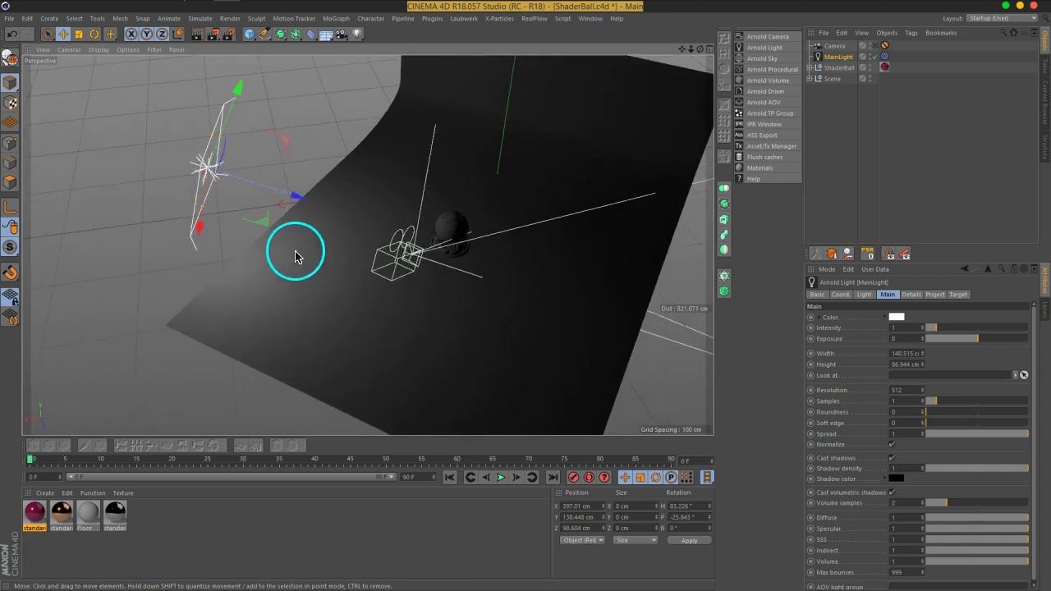
Step: Duplicate MainLight, place the copy opposite the shader ball, and widen it to about 298.6 cm
click(177, 36)
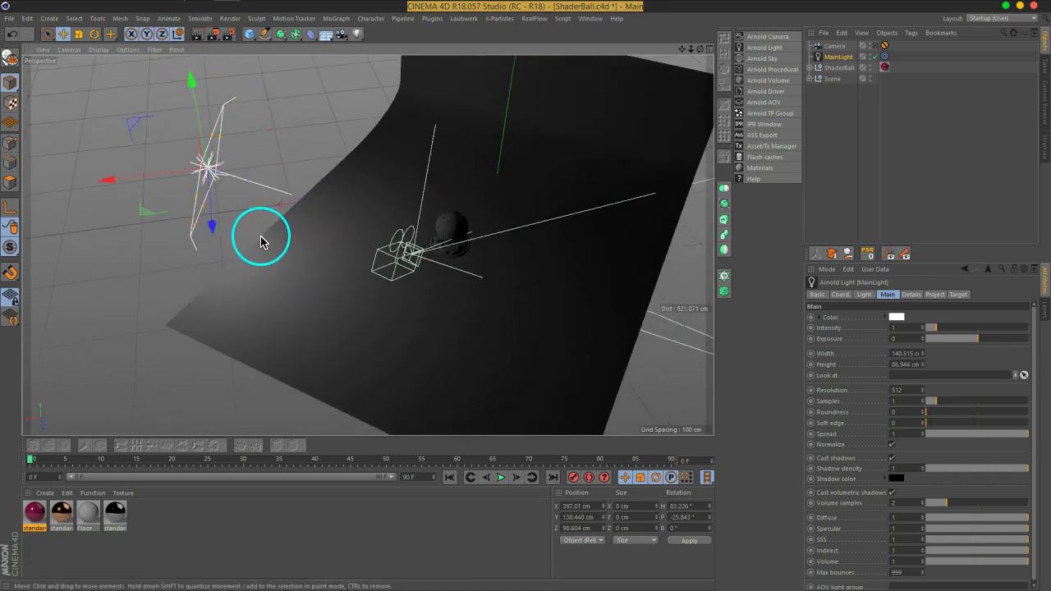
alt+drag(341, 243, 327, 218)
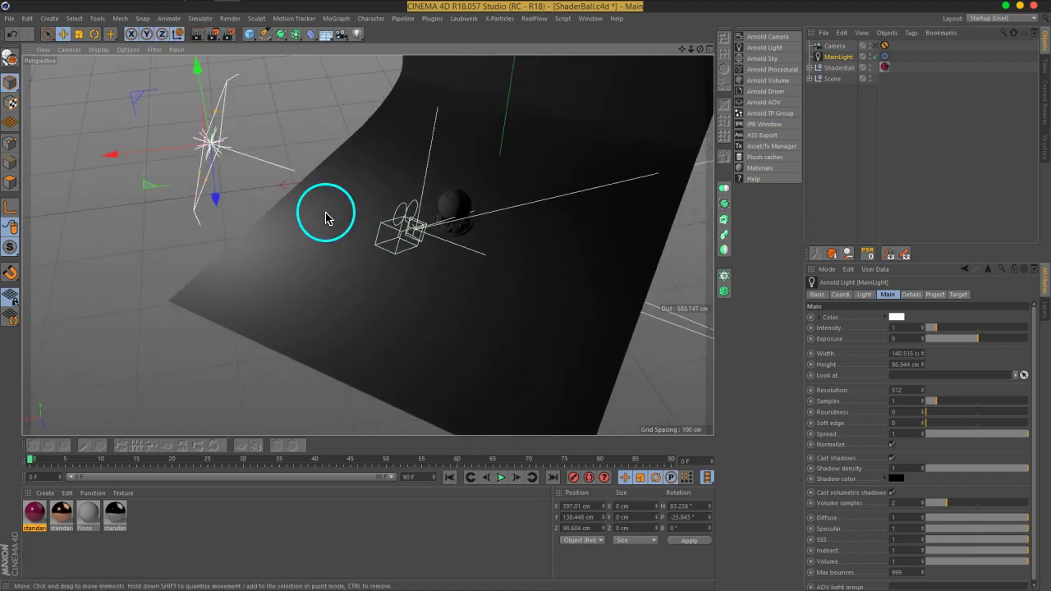
drag(216, 203, 334, 310)
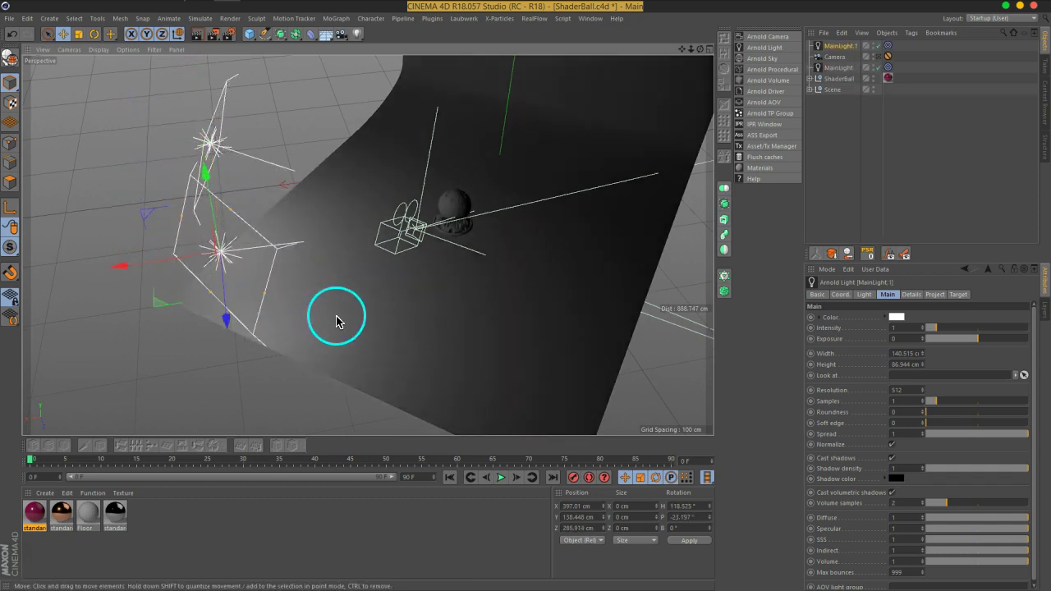
click(177, 34)
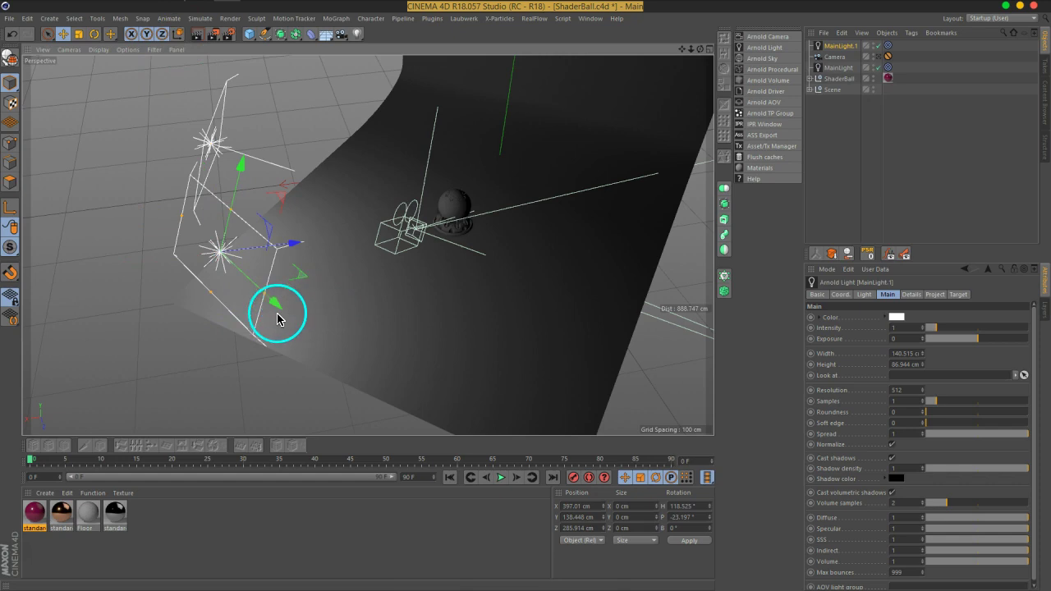
drag(277, 319, 493, 334)
mouse_move(415, 358)
mouse_down()
mouse_move(558, 339)
mouse_move(512, 301)
mouse_move(482, 230)
mouse_move(511, 305)
mouse_move(526, 232)
mouse_move(519, 164)
mouse_move(465, 259)
mouse_move(492, 252)
mouse_up()
mouse_move(413, 307)
alt+mouse_down()
mouse_move(383, 311)
mouse_move(557, 275)
alt+mouse_up()
mouse_move(473, 235)
mouse_down()
mouse_move(446, 241)
mouse_move(535, 272)
mouse_up()
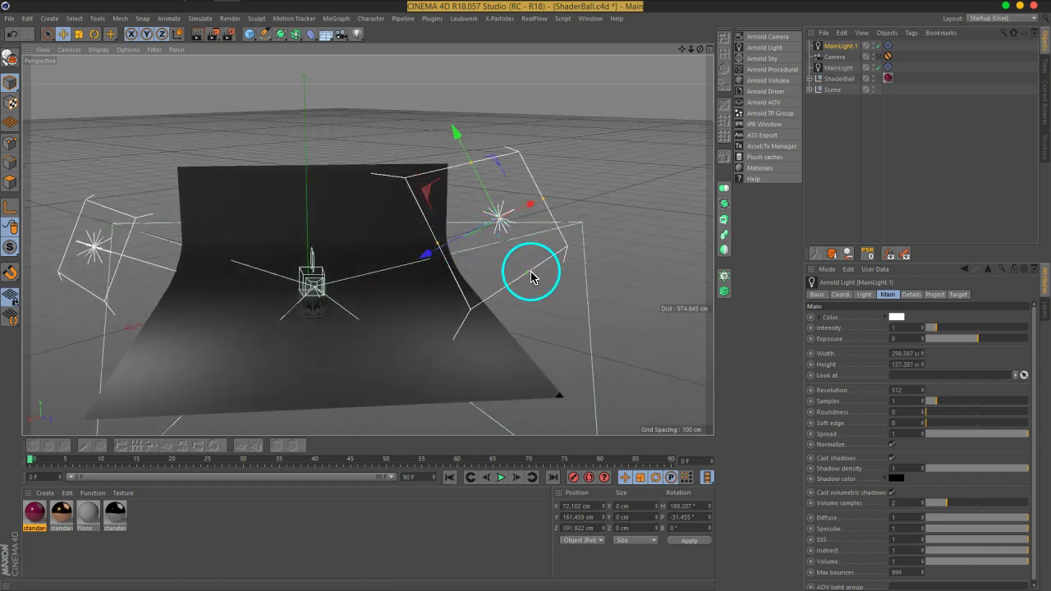
Step: Rename the copy FillLight, move it below Camera, and look through the scene camera
double_click(838, 45)
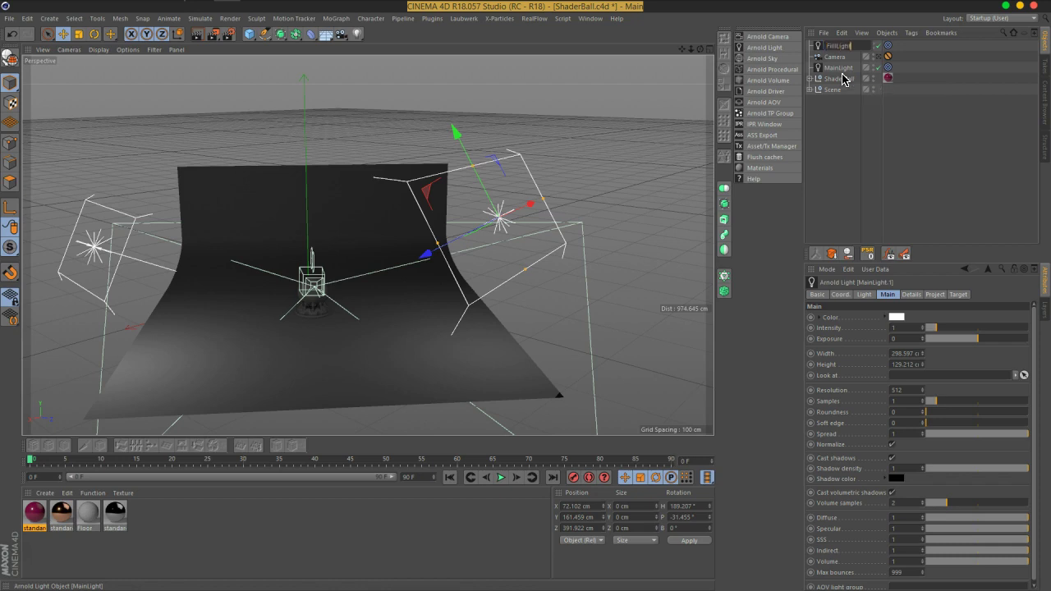
key(Return)
drag(837, 49, 841, 60)
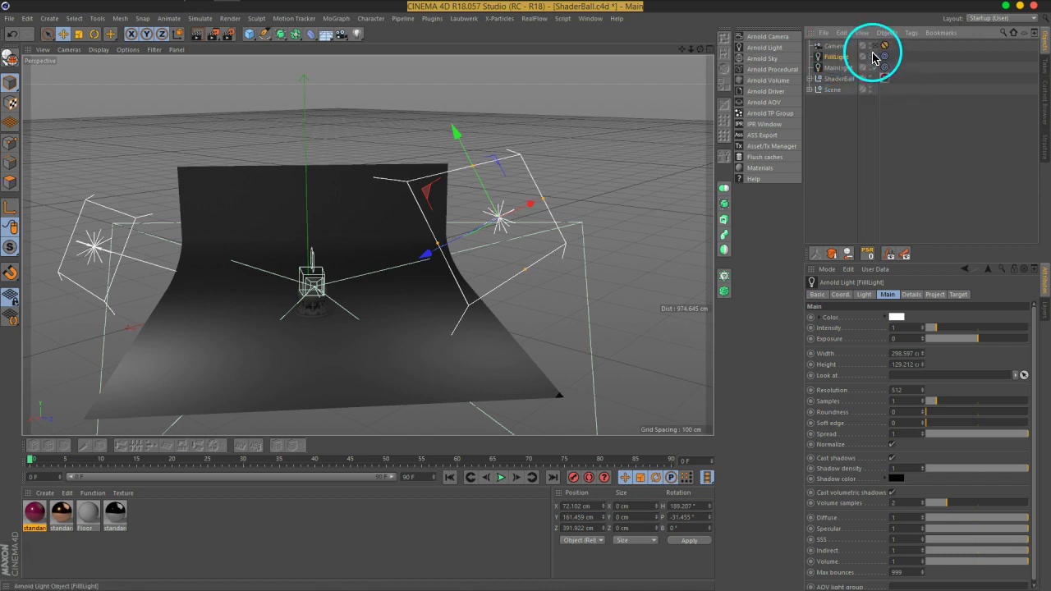
click(876, 46)
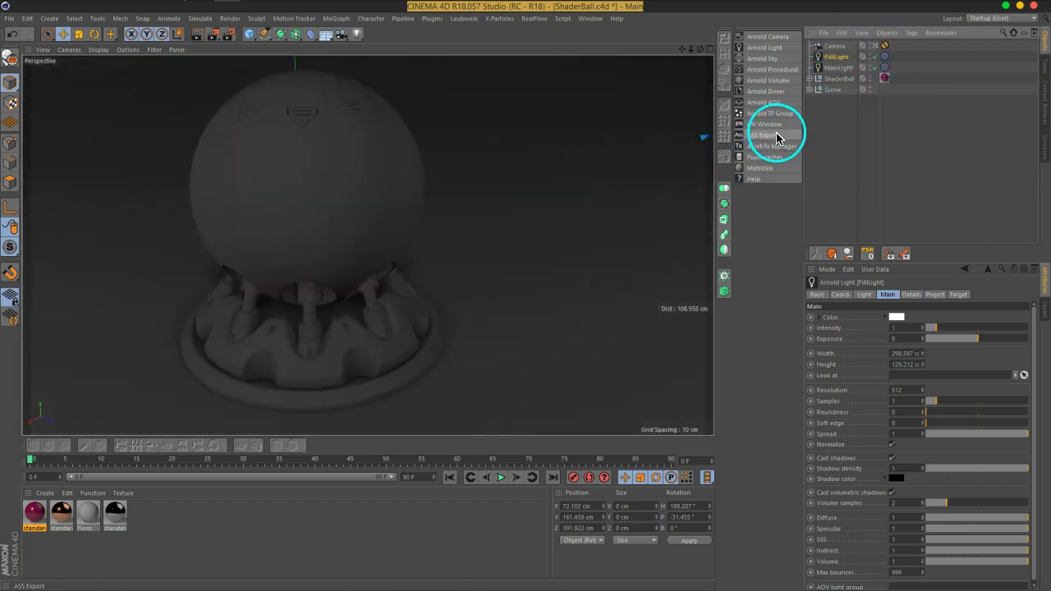
Step: Launch the Arnold IPR window from the Arnold menu as a floating window
click(836, 144)
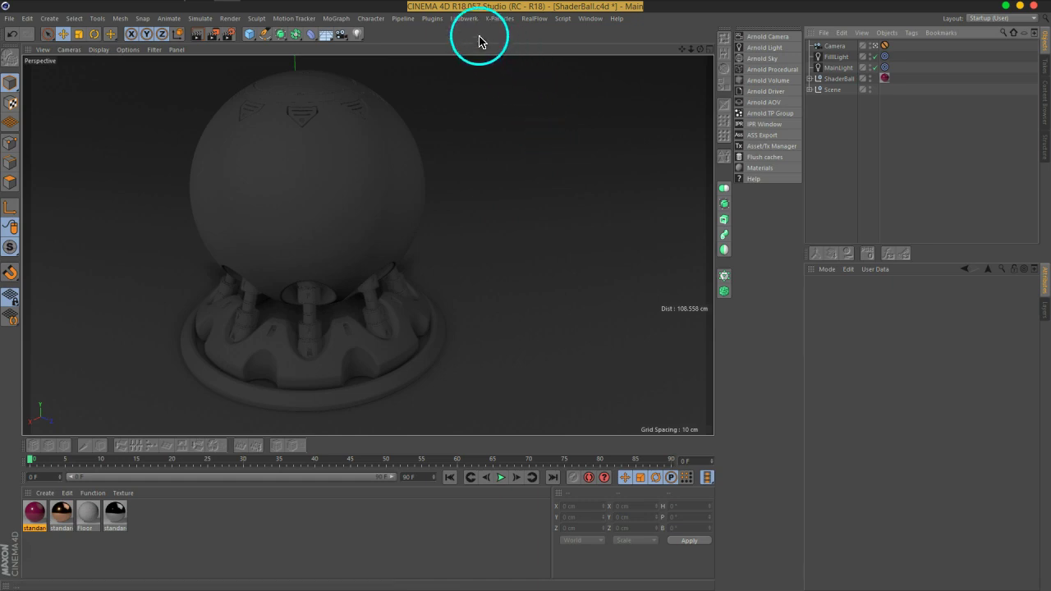
click(435, 20)
mouse_move(447, 50)
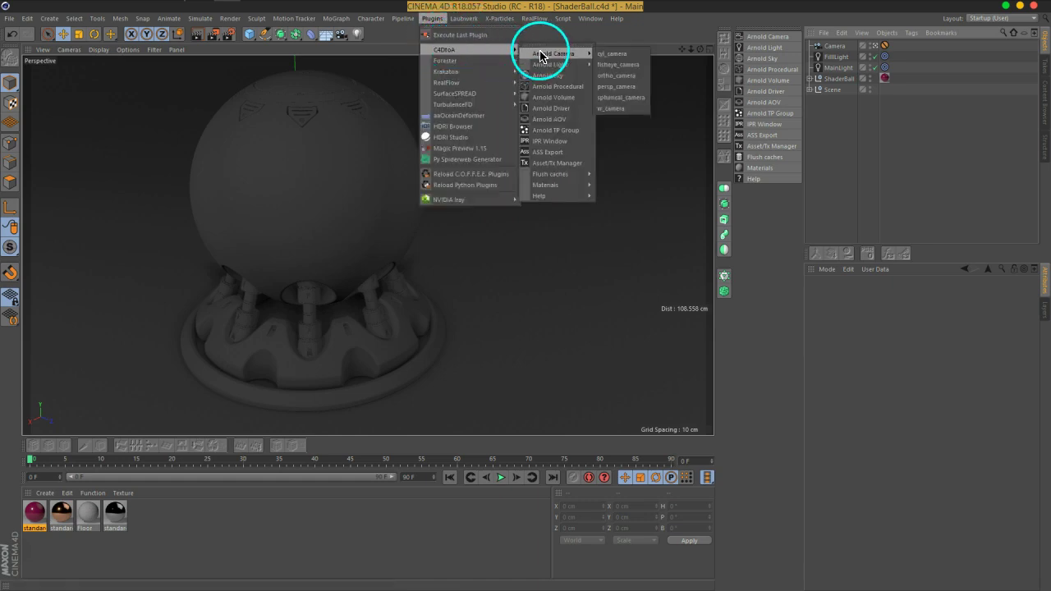
click(548, 141)
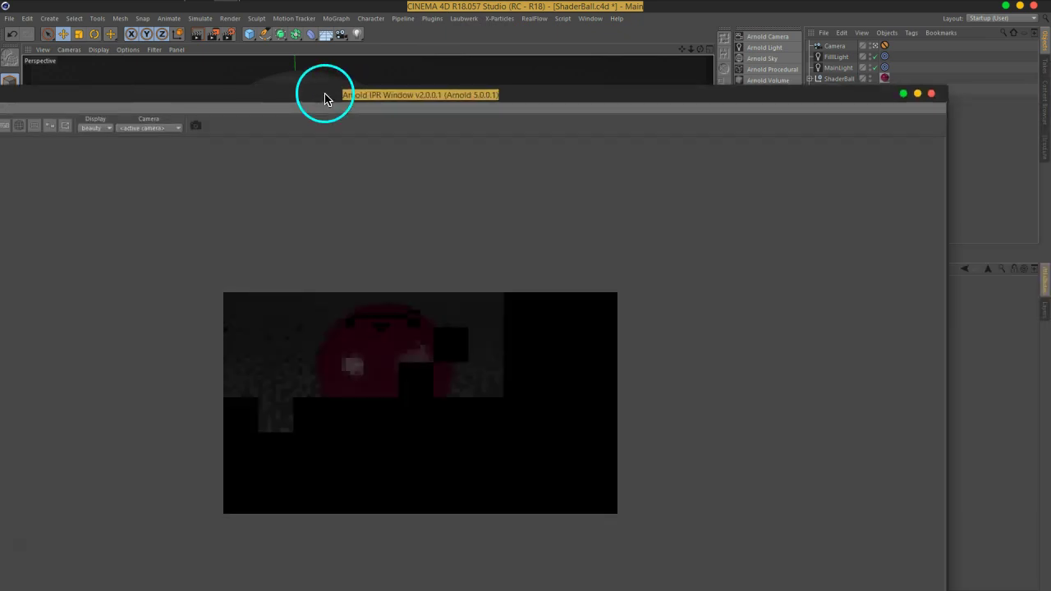
double_click(325, 99)
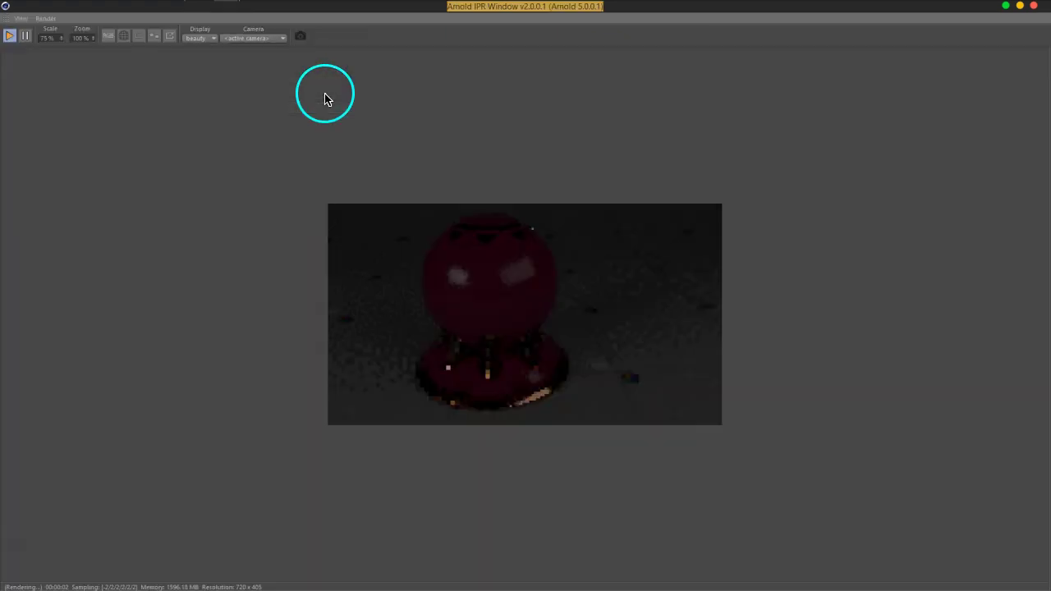
double_click(491, 15)
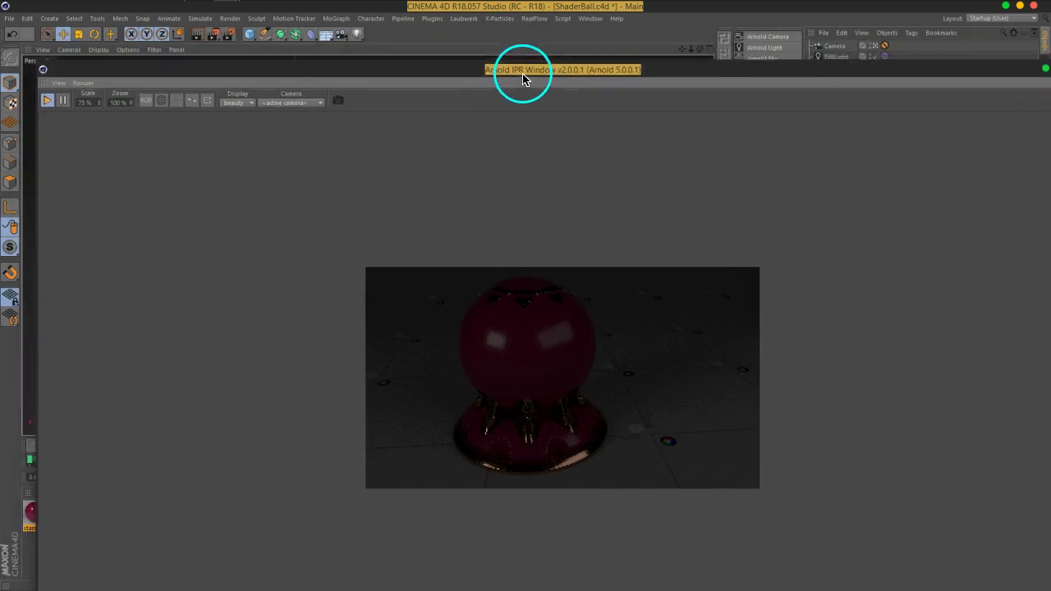
Step: Shrink the IPR window and position it at the upper left over the viewport
drag(117, 70, 711, 254)
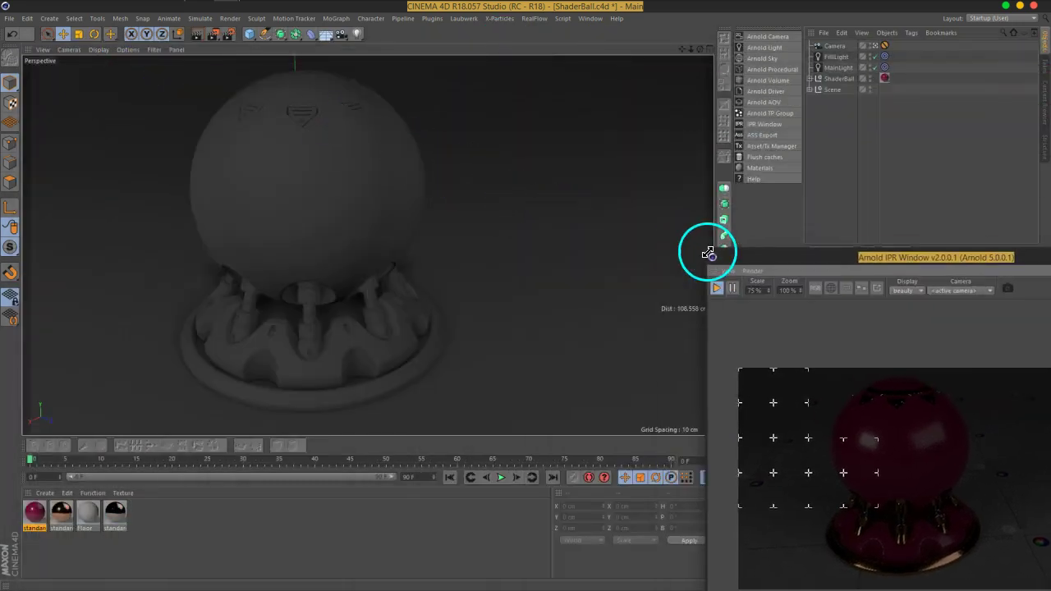
mouse_move(810, 254)
mouse_down()
mouse_move(403, 94)
mouse_move(279, 31)
mouse_move(547, 60)
mouse_up()
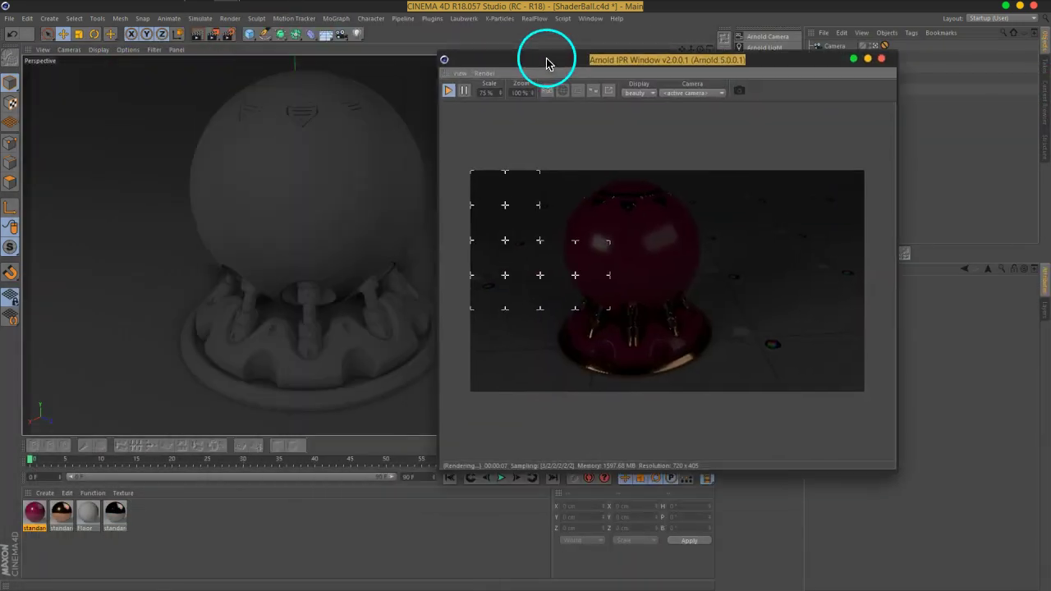
click(446, 476)
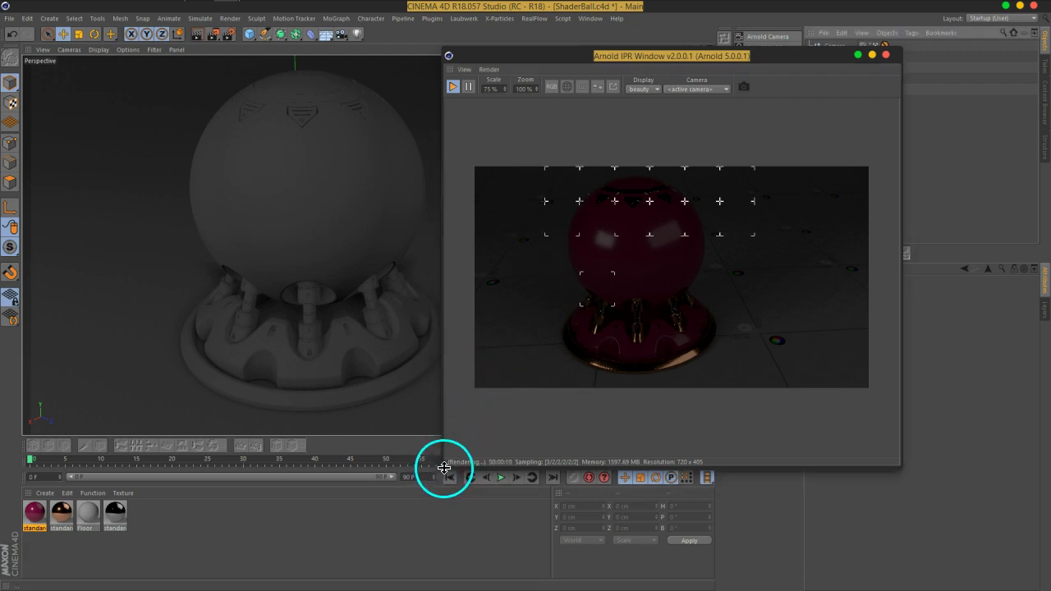
mouse_move(445, 473)
mouse_down()
mouse_move(511, 360)
mouse_move(460, 399)
mouse_up()
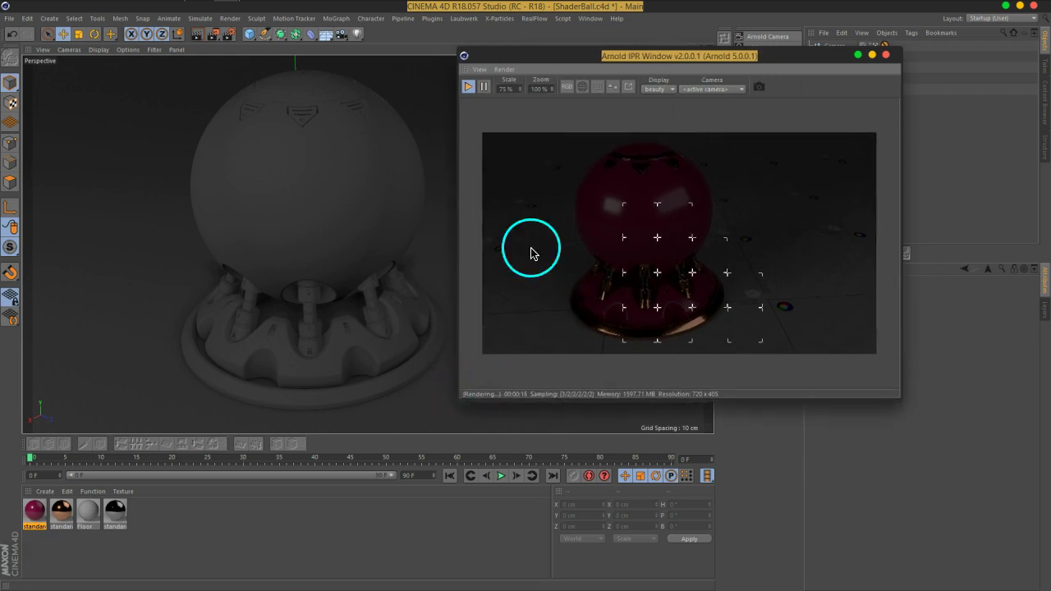
drag(646, 59, 372, 48)
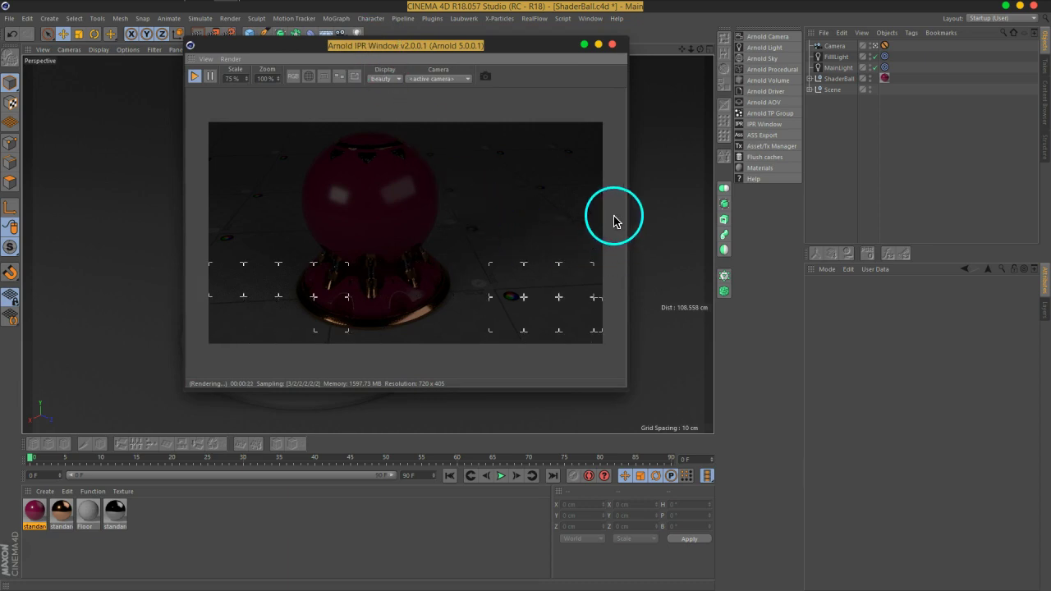
drag(492, 54, 458, 59)
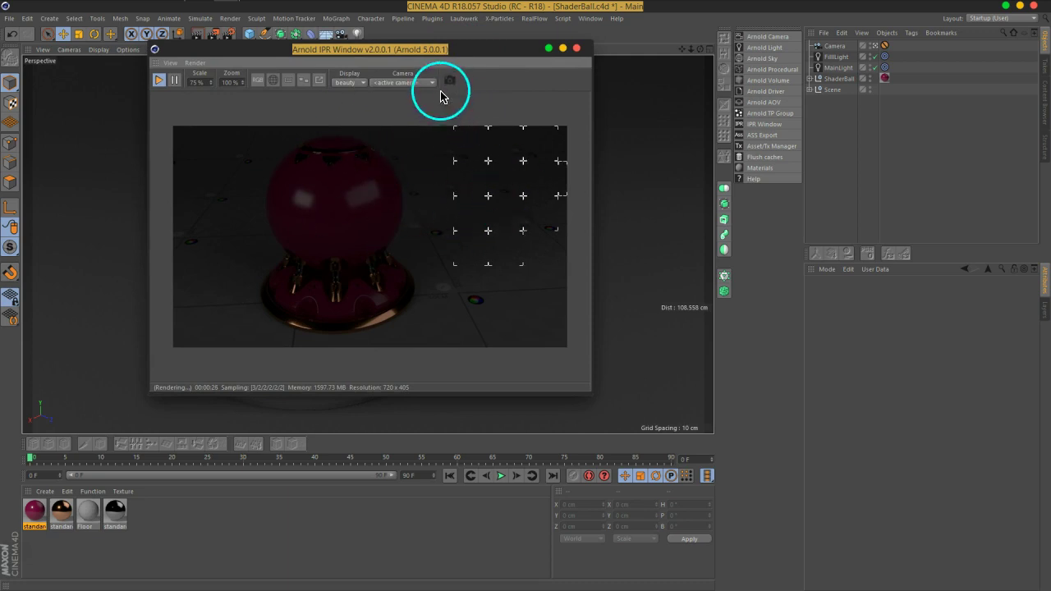
drag(441, 55, 424, 57)
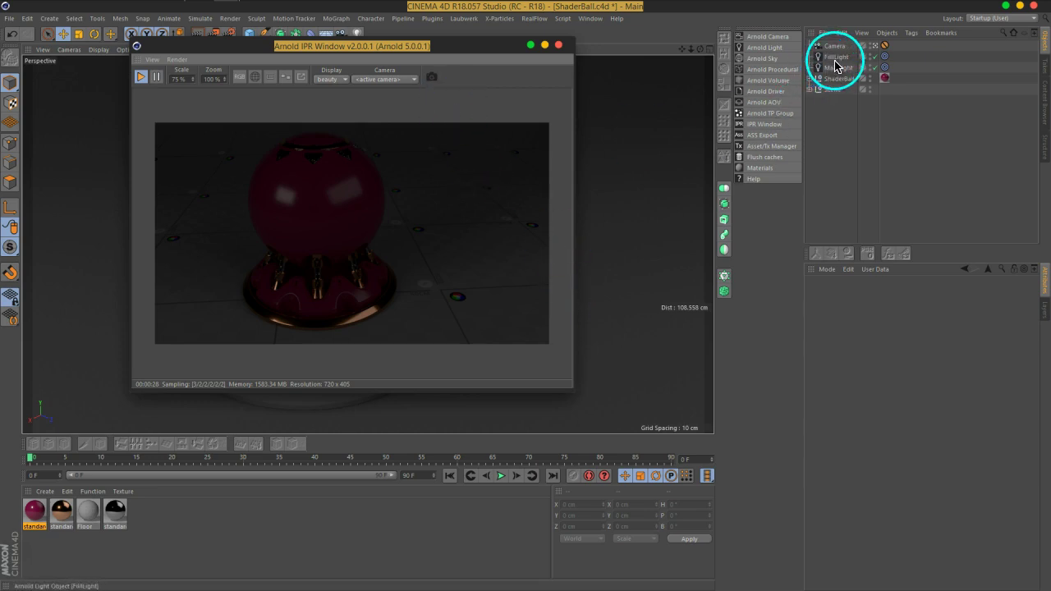
drag(335, 46, 333, 75)
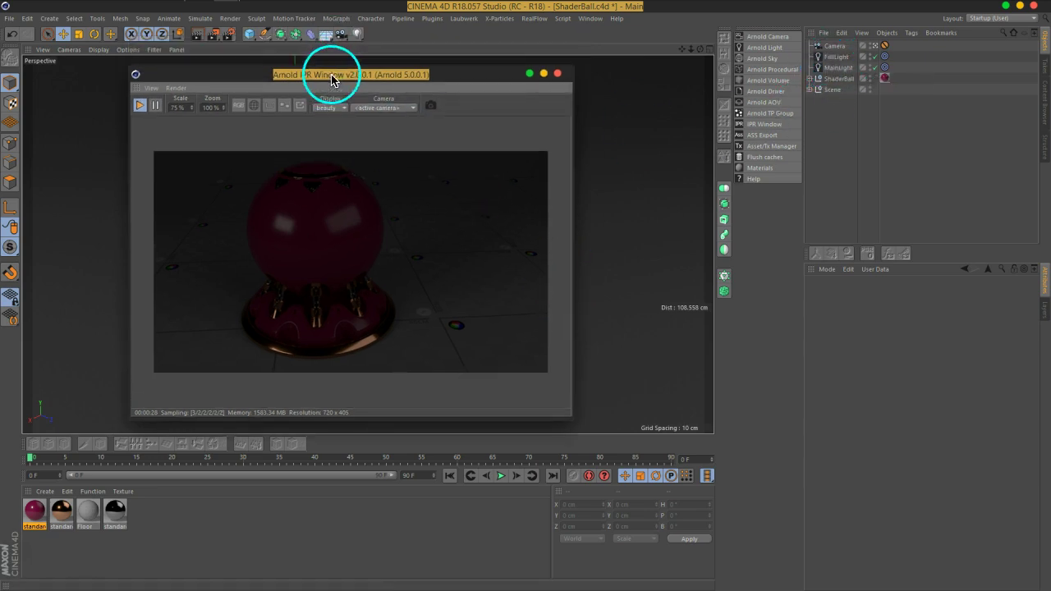
click(230, 39)
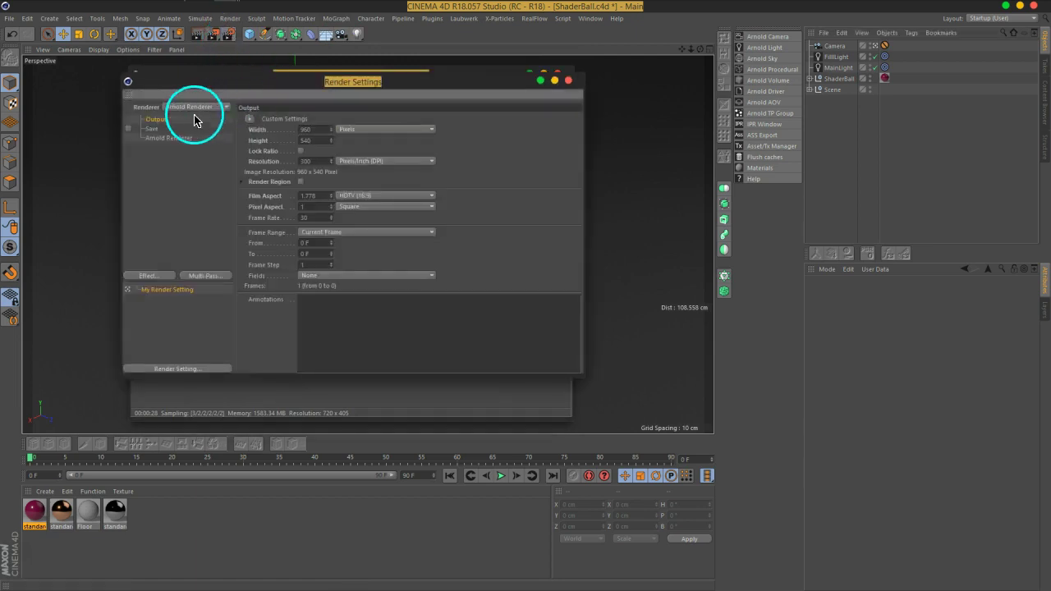
click(179, 115)
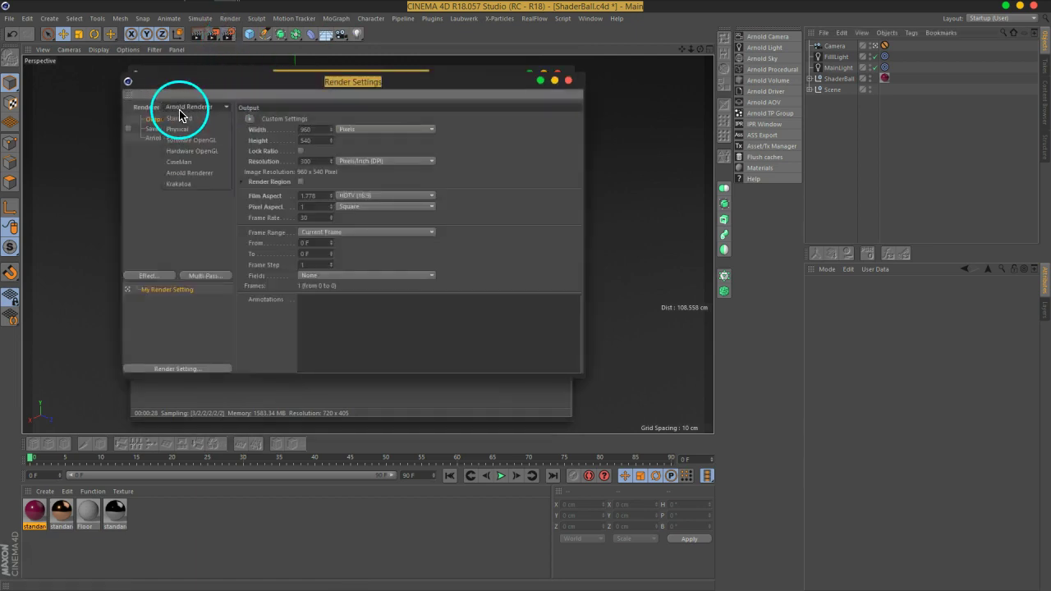
click(195, 173)
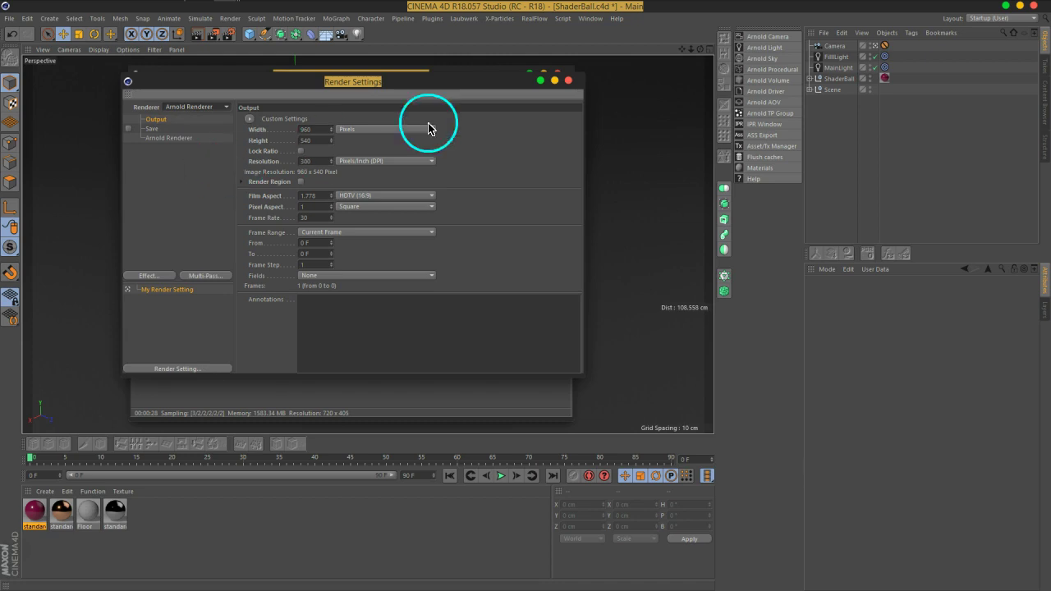
click(568, 80)
drag(460, 72, 516, 67)
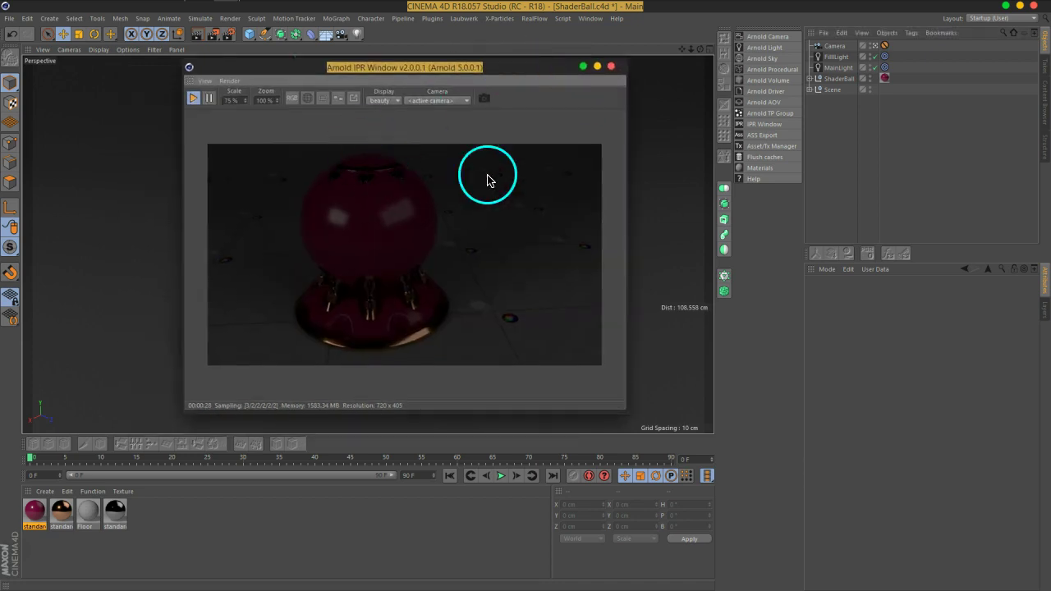
Step: Raise MainLight's exposure to 1.97 and its intensity to about 4.2
click(839, 68)
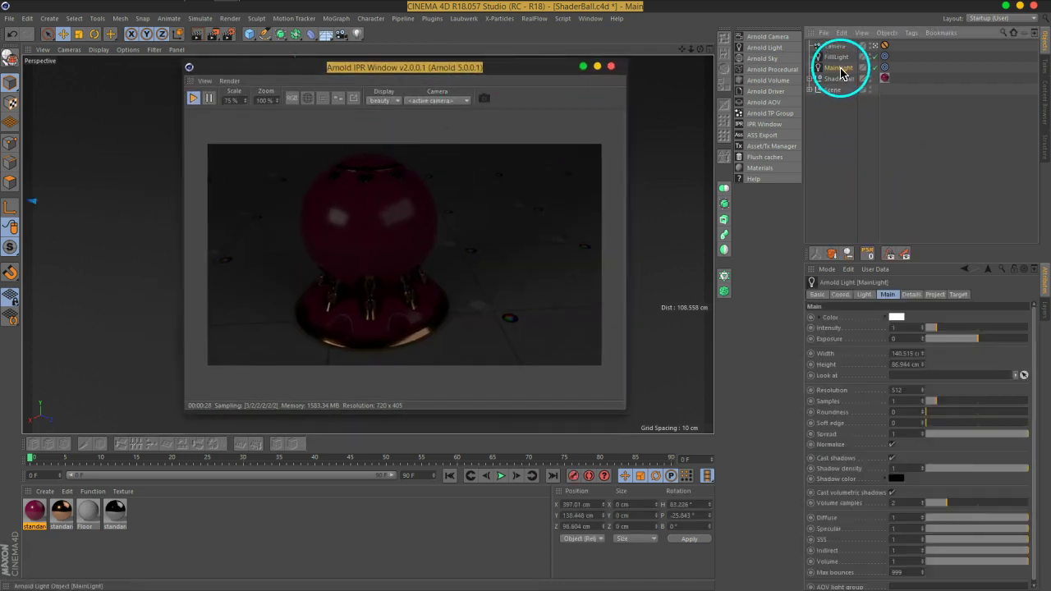
drag(917, 240, 917, 159)
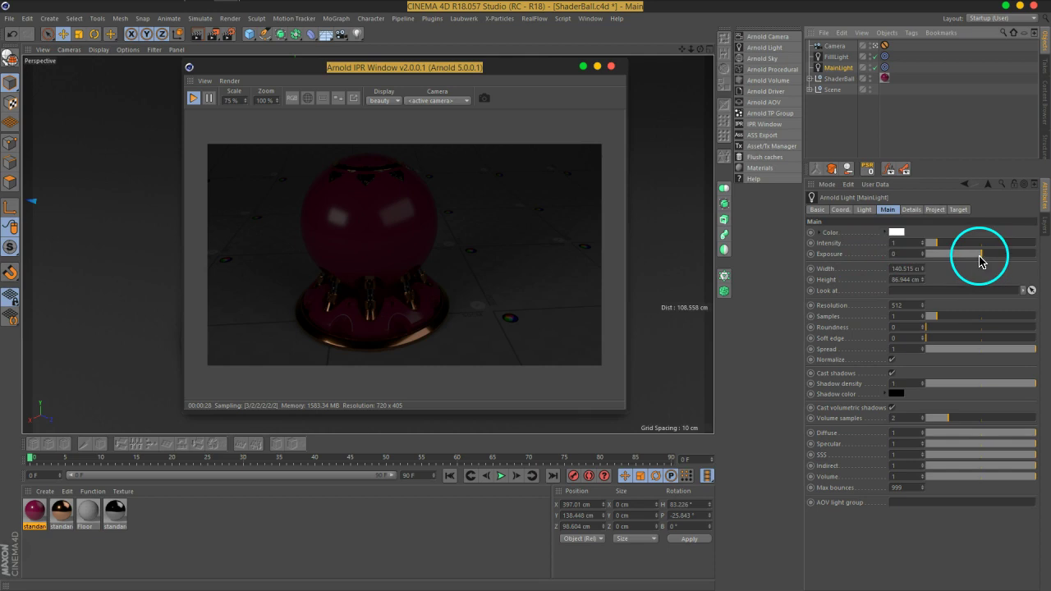
drag(979, 261, 1004, 261)
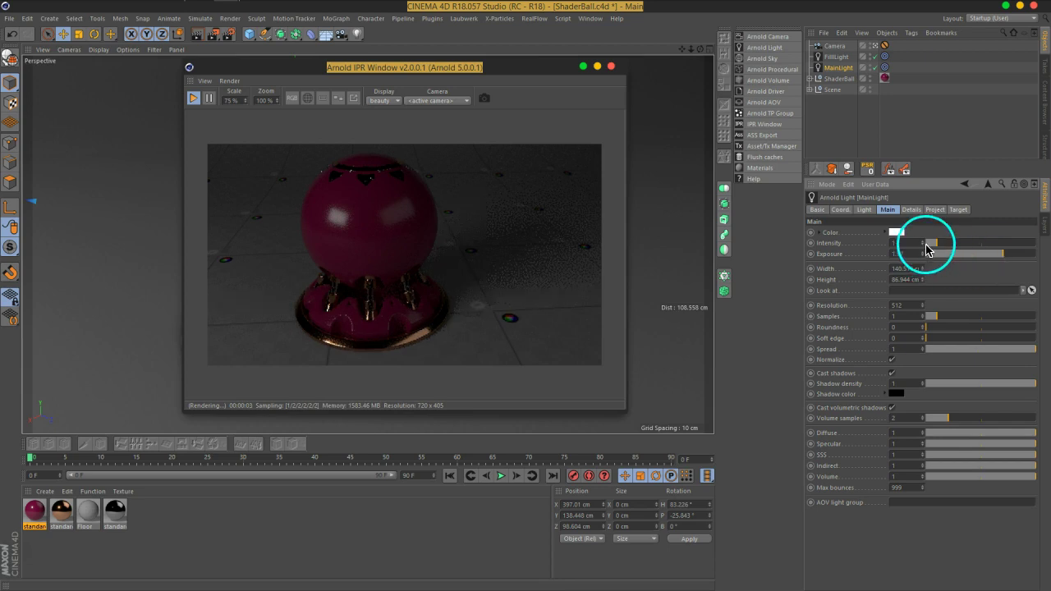
drag(937, 249, 970, 248)
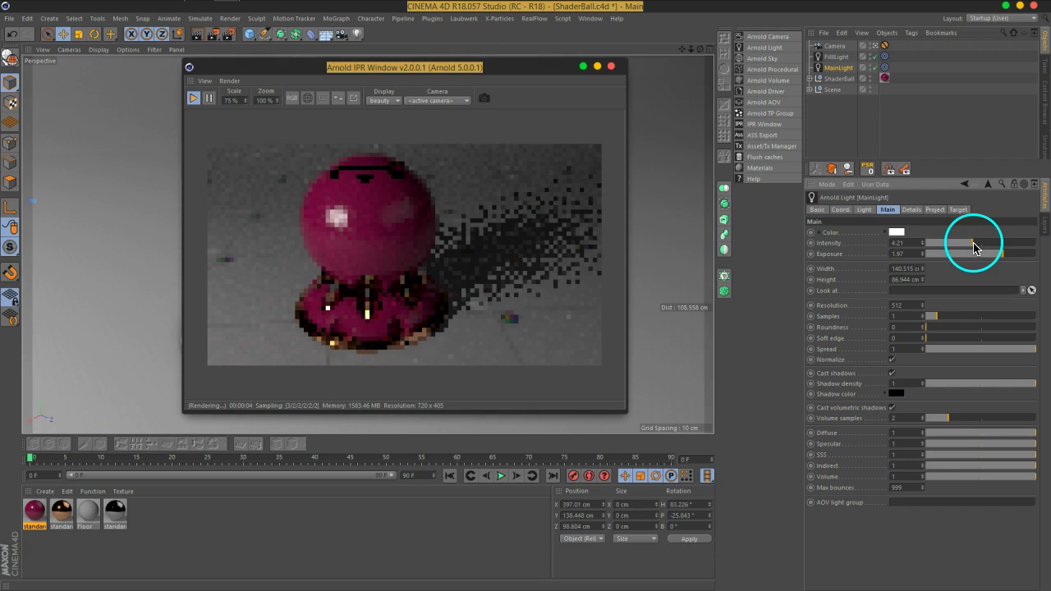
Step: Enable MainLight's colour temperature and warm it to 4479
click(911, 209)
click(885, 232)
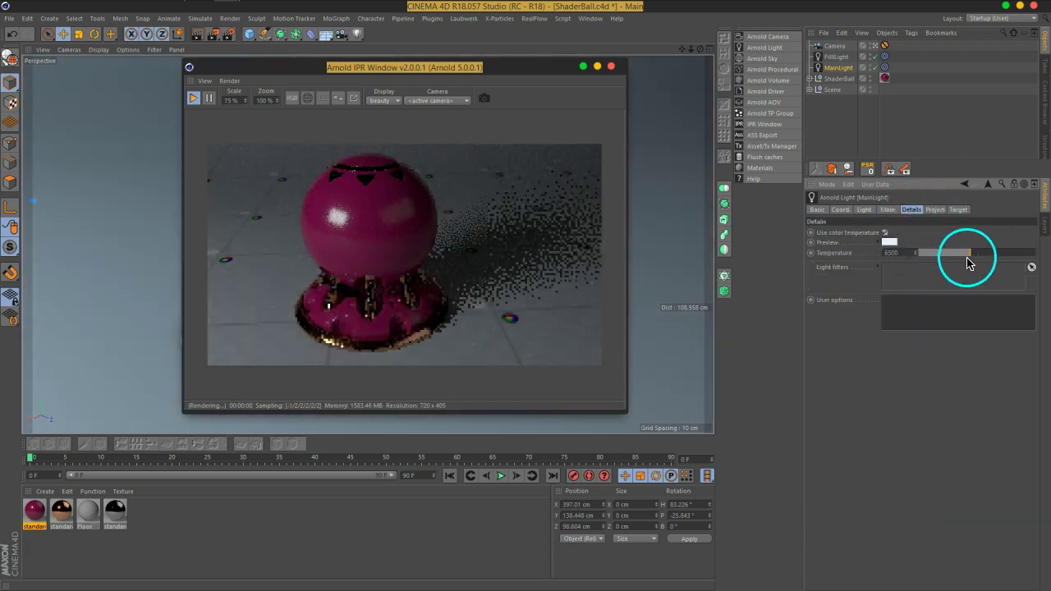
drag(967, 260, 956, 260)
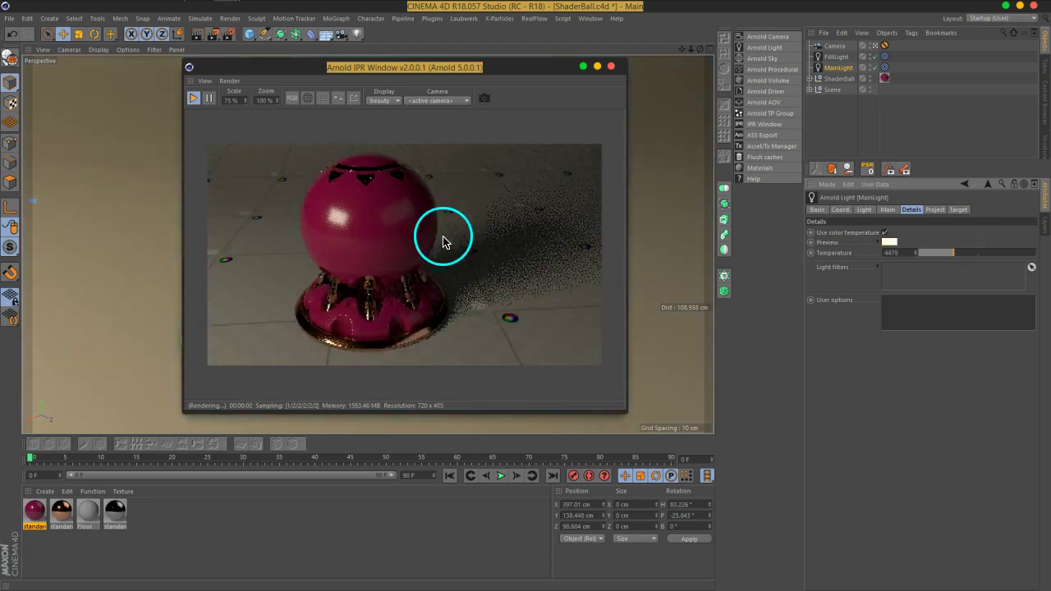
drag(437, 69, 369, 52)
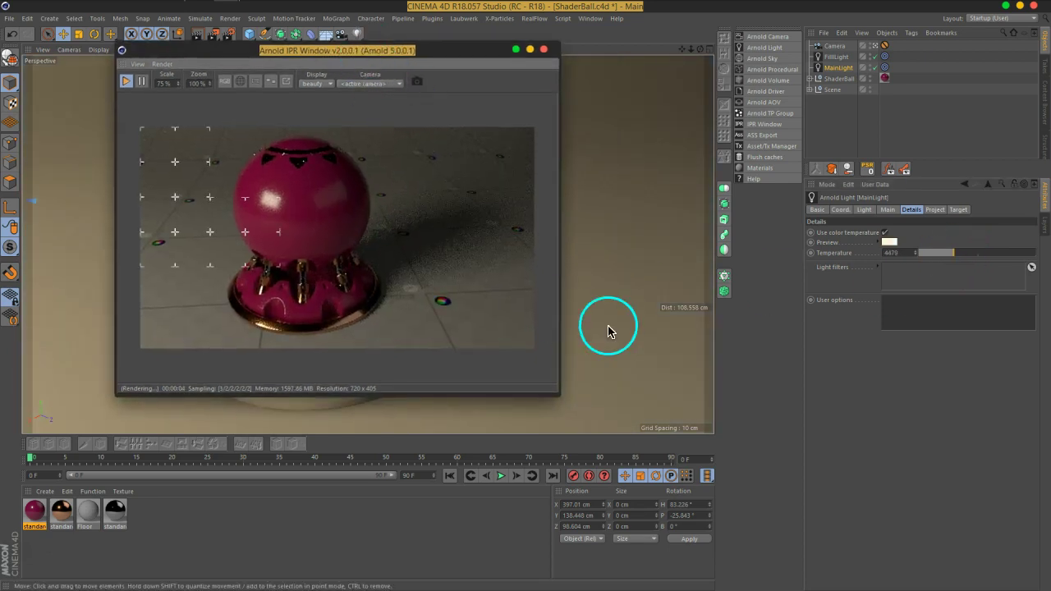
Step: Raise FillLight's intensity to about 3.3 and MainLight's exposure to 2.86
click(839, 58)
click(887, 211)
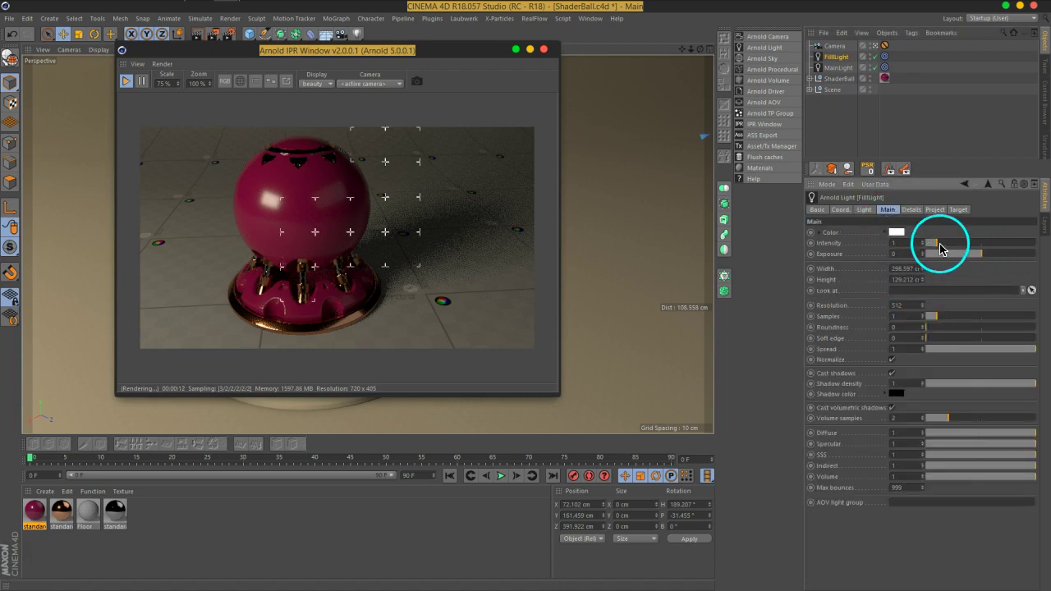
drag(935, 246, 1000, 261)
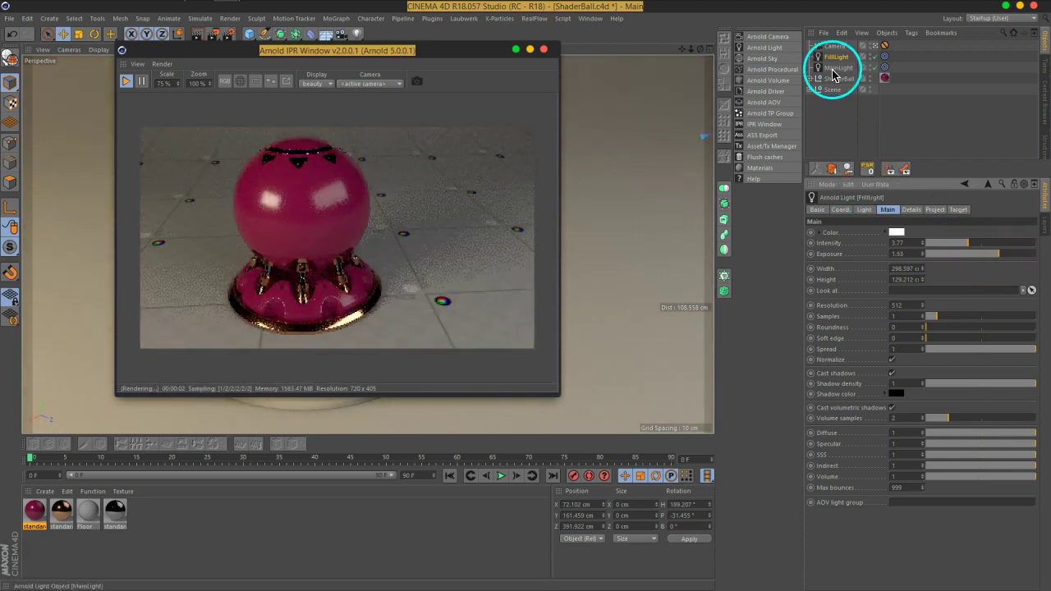
click(838, 67)
click(1014, 255)
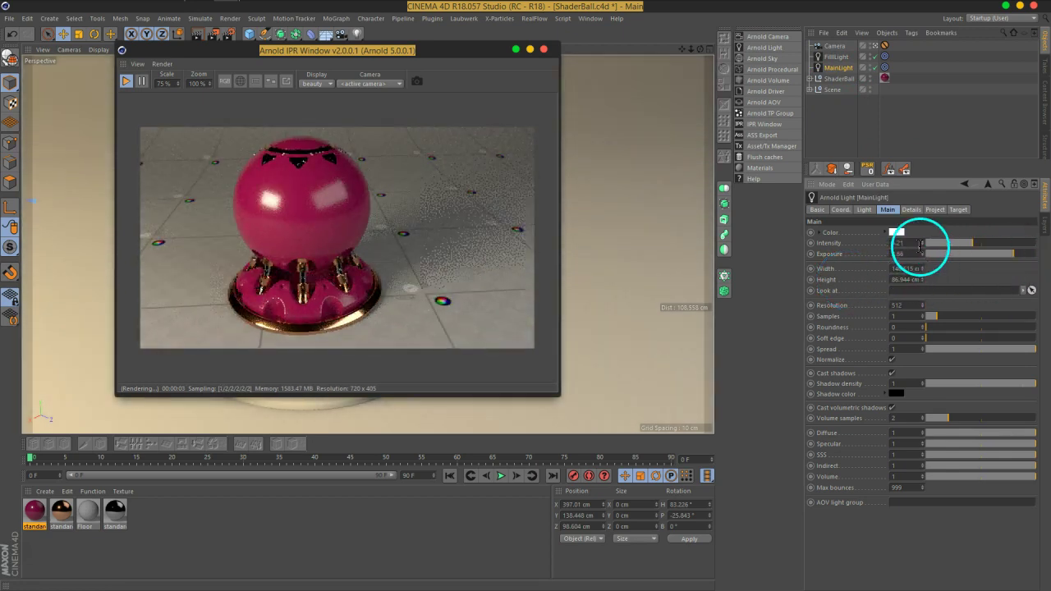
Step: Enable FillLight's colour temperature and cool it to 7604
click(837, 57)
click(913, 211)
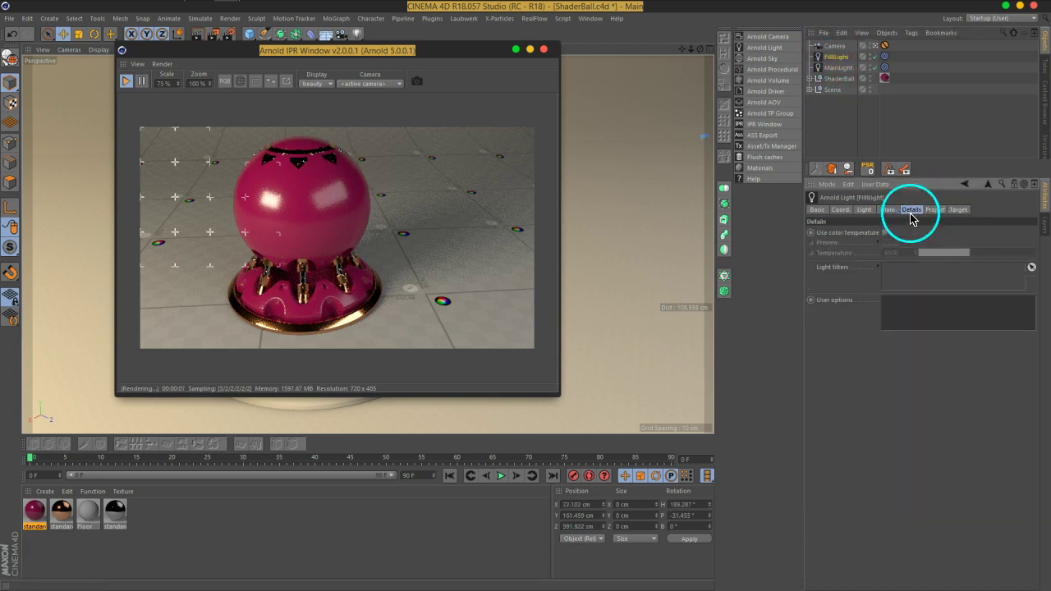
click(885, 233)
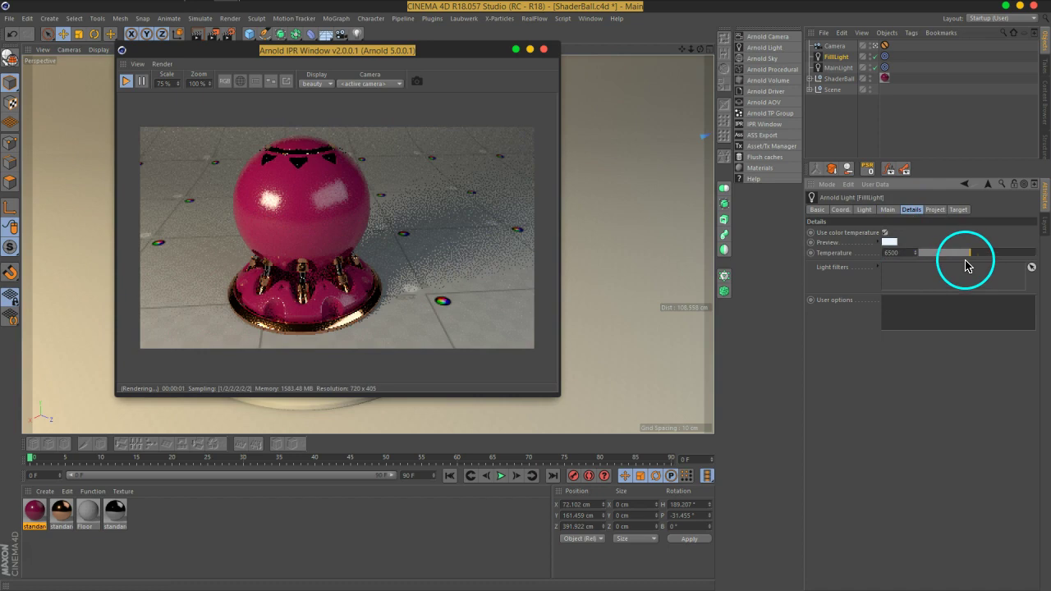
drag(968, 260, 978, 259)
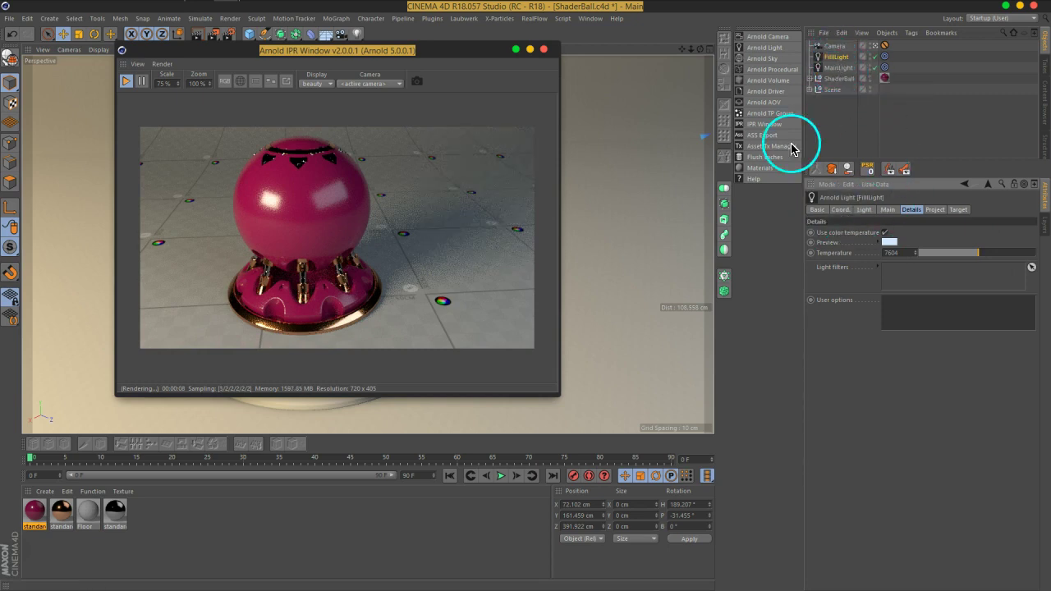
drag(707, 218, 802, 217)
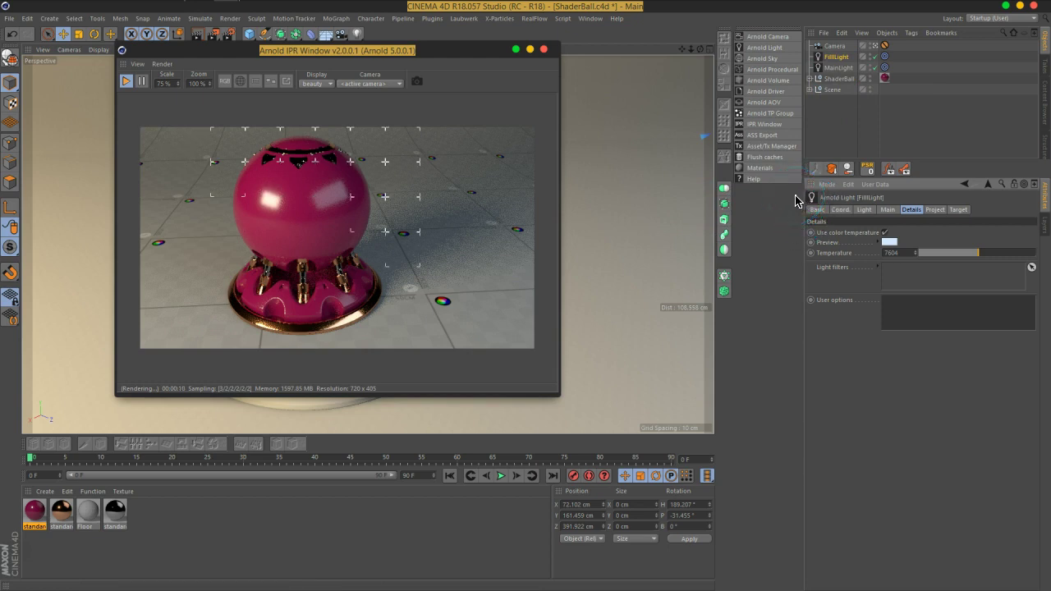
mouse_move(796, 200)
mouse_down()
mouse_move(453, 74)
mouse_move(335, 146)
mouse_move(282, 141)
mouse_move(359, 148)
mouse_move(297, 151)
mouse_up()
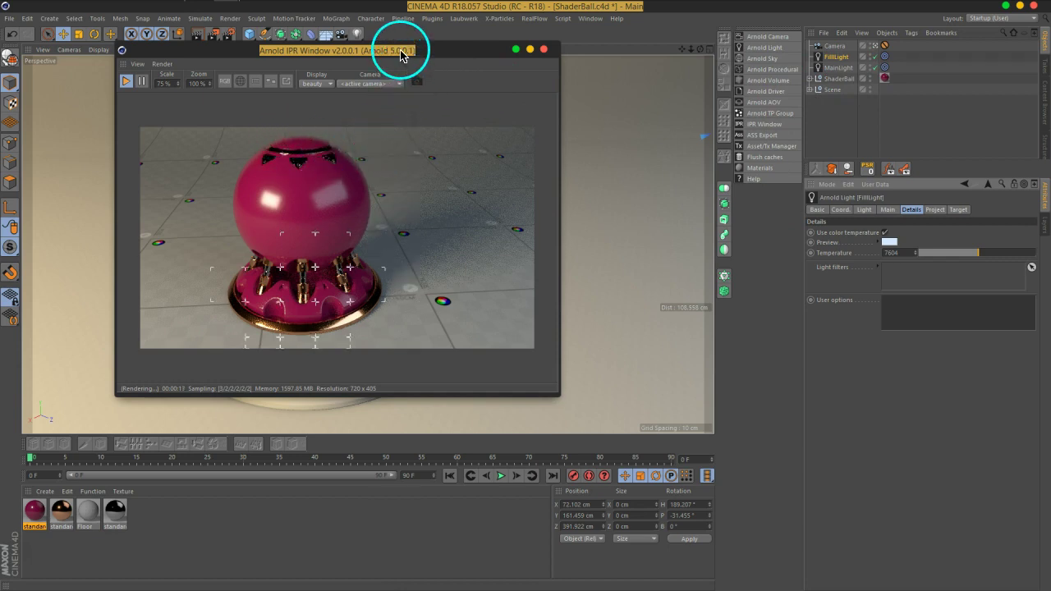
Step: Pause and restart the live IPR render, then close the IPR window
click(138, 83)
click(125, 84)
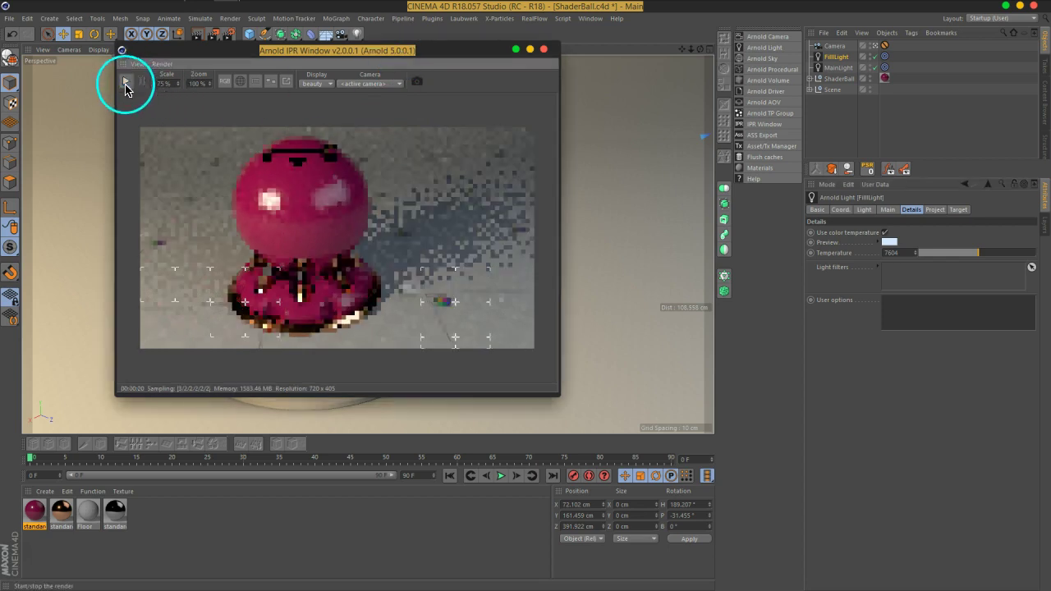
drag(446, 50, 544, 106)
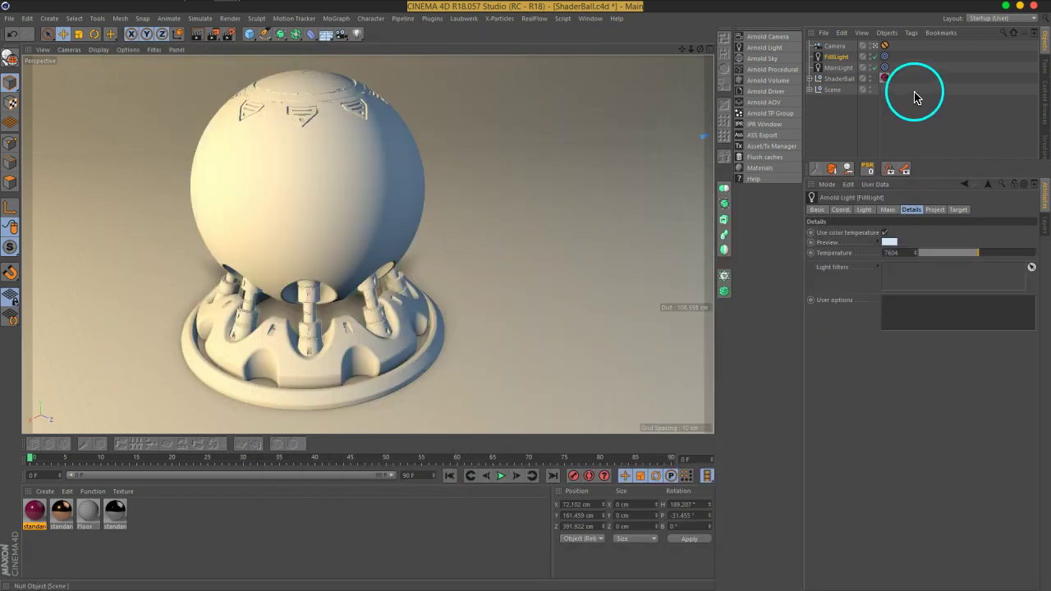
Step: In the editor view, duplicate FillLight below Camera as a new light named TopLight
click(876, 47)
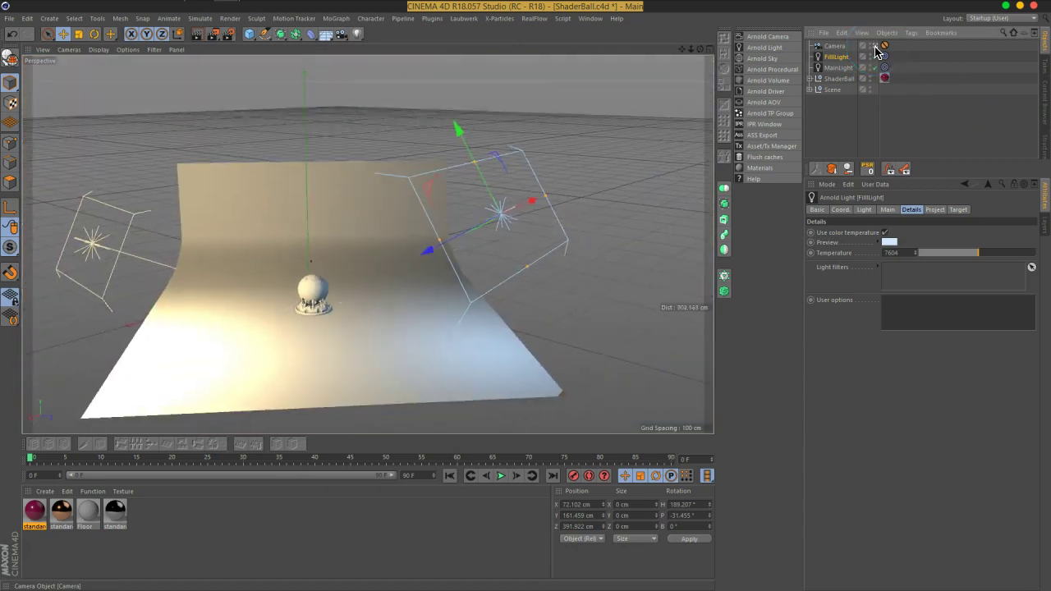
mouse_move(484, 218)
alt+mouse_down()
mouse_move(460, 199)
mouse_move(448, 226)
mouse_move(463, 212)
mouse_move(325, 111)
mouse_move(464, 162)
alt+mouse_up()
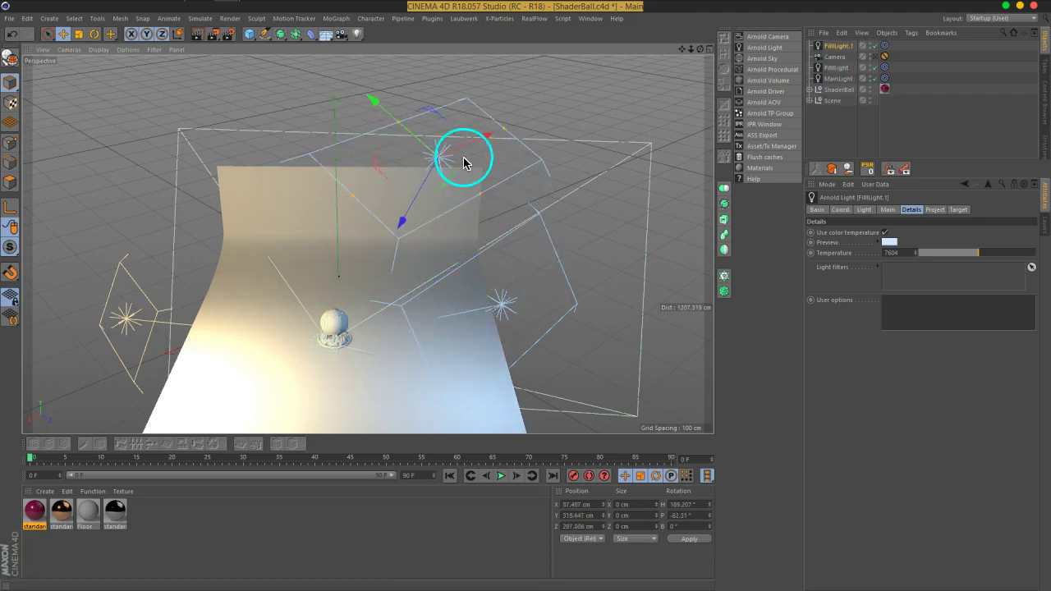
mouse_move(839, 46)
mouse_down()
mouse_move(846, 66)
mouse_move(836, 59)
mouse_up()
text(TopLight)
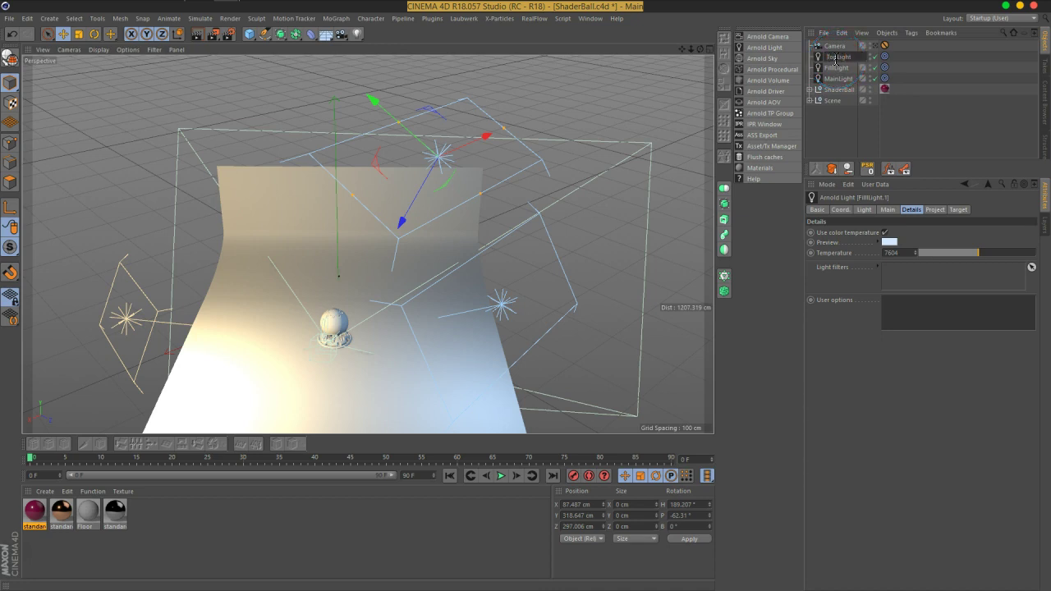
key(Return)
Step: Set TopLight's rotation to pitch -90° and heading 0° so it points down
click(885, 57)
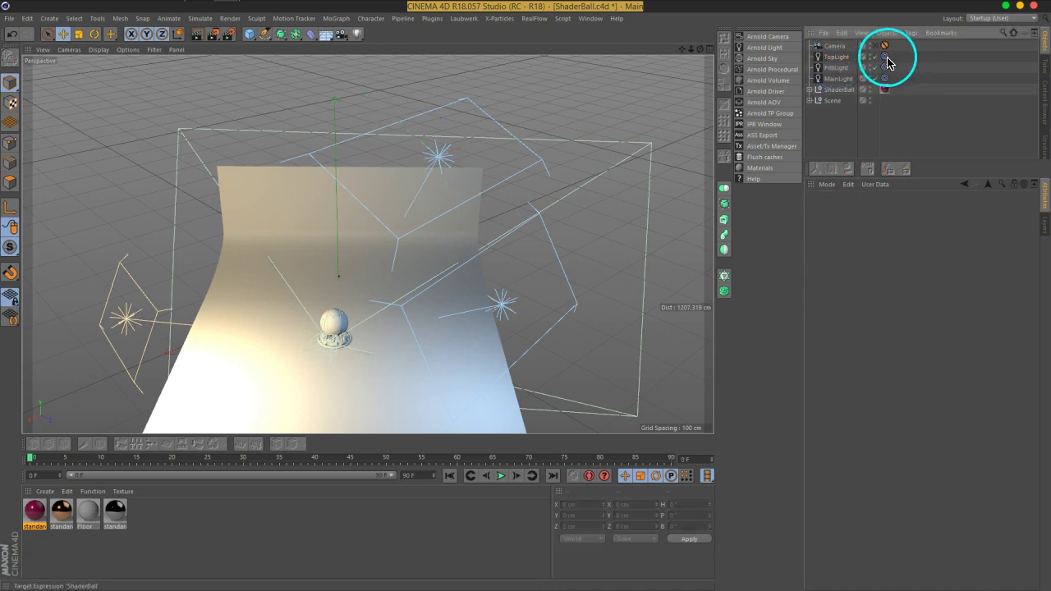
click(836, 56)
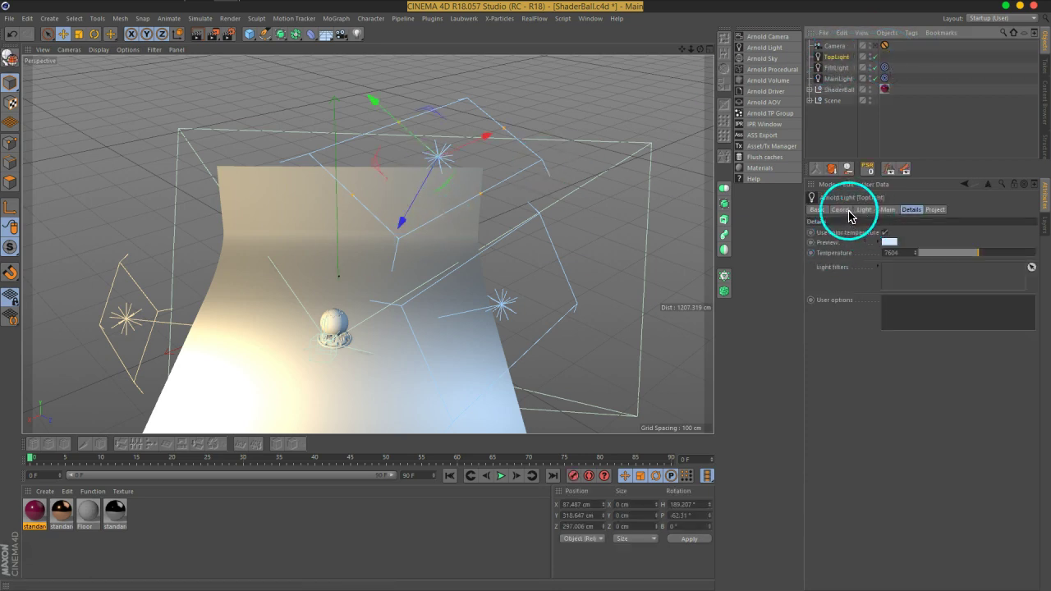
click(844, 210)
drag(996, 250, 998, 257)
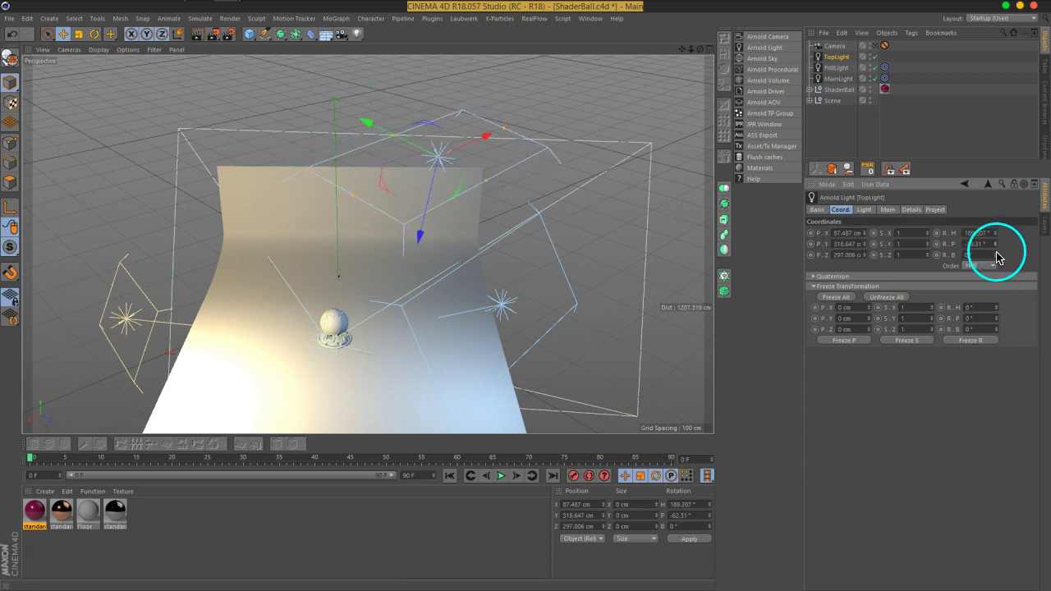
text(90)
key(Return)
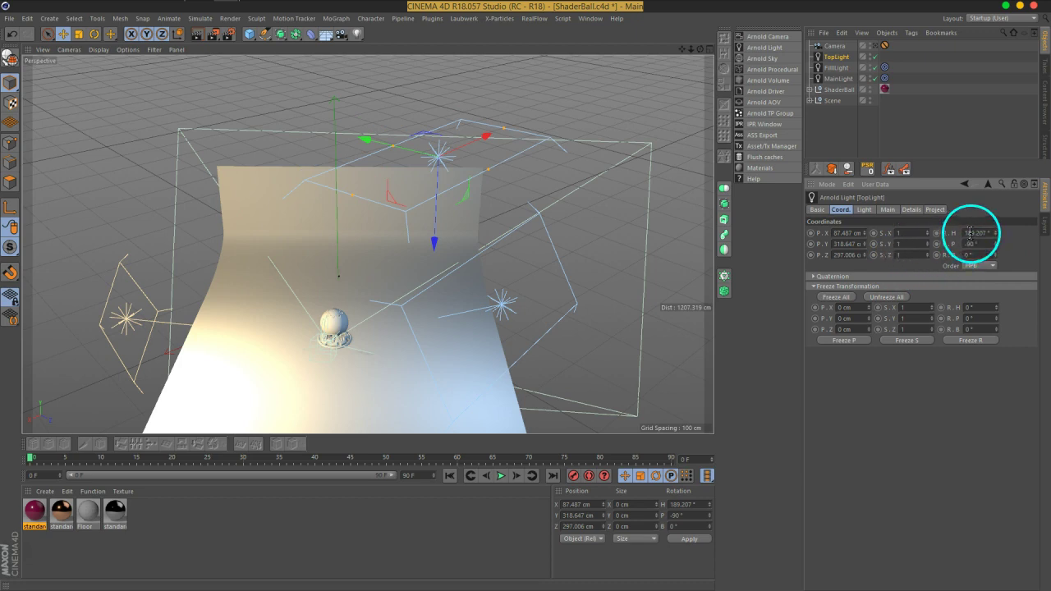
text(0)
key(Return)
Step: Move and tilt TopLight into place just above the shader ball
mouse_move(451, 254)
alt+mouse_down()
mouse_move(446, 206)
mouse_move(415, 189)
mouse_move(406, 230)
mouse_move(463, 209)
alt+mouse_up()
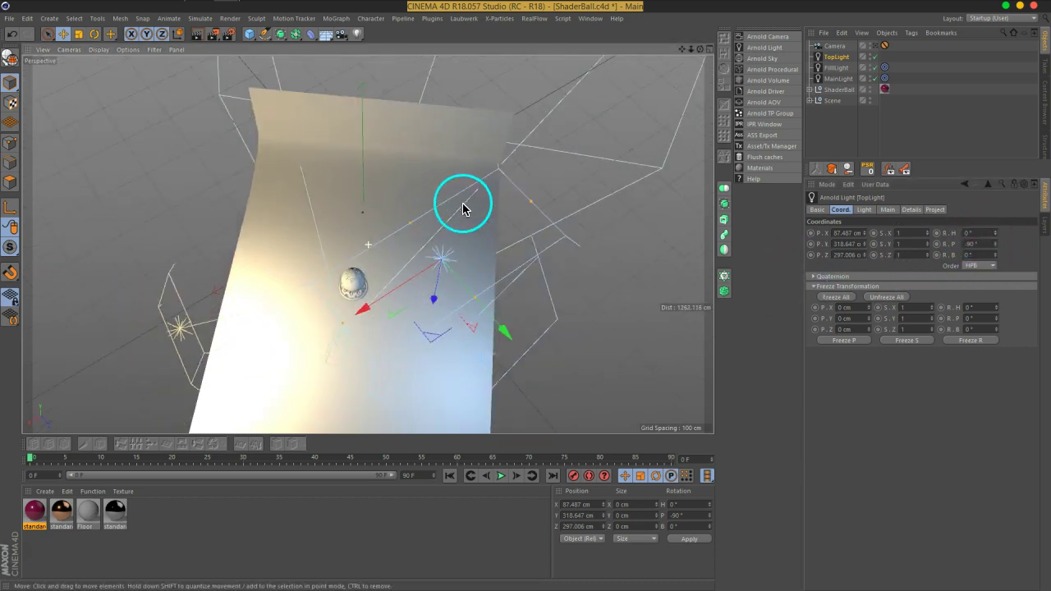
drag(439, 312, 364, 297)
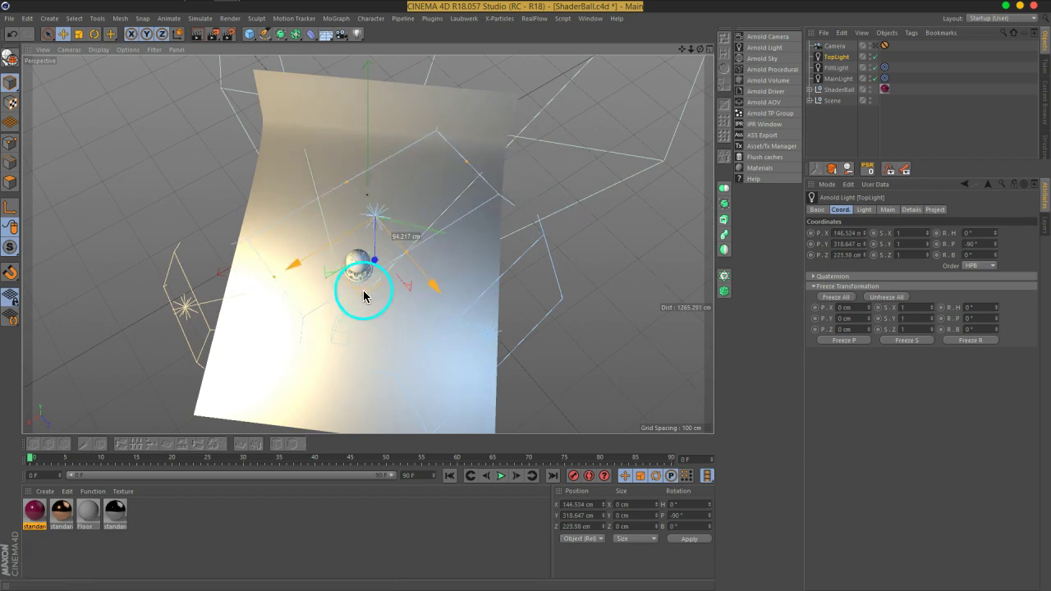
click(93, 34)
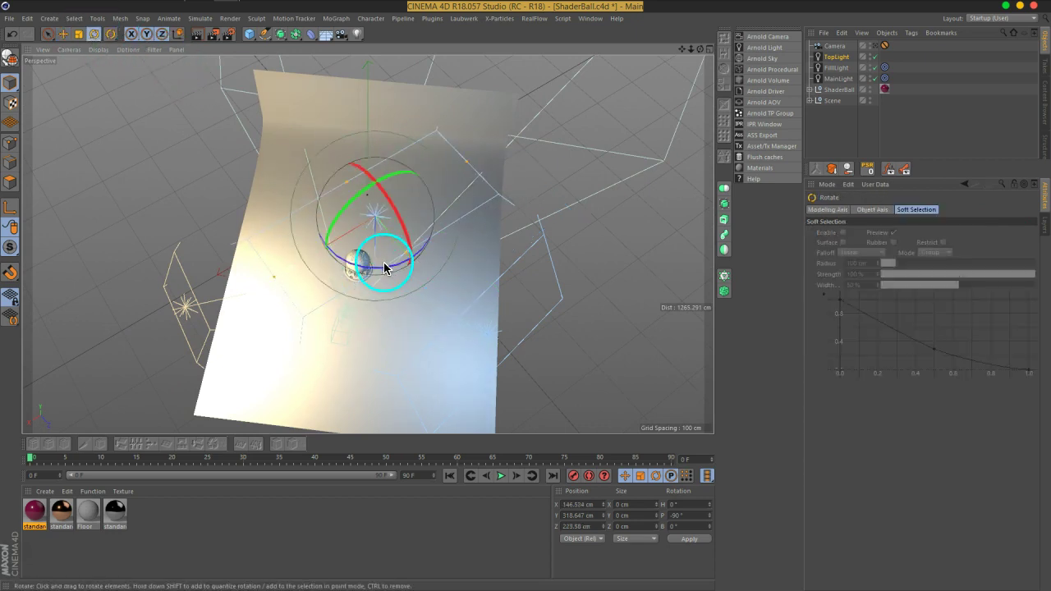
drag(386, 271, 340, 265)
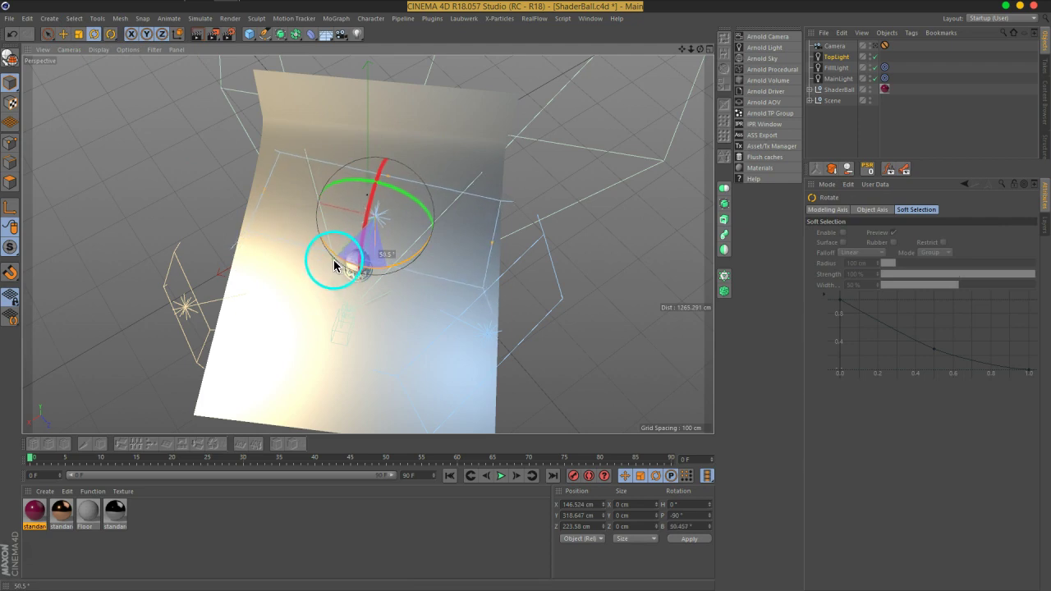
mouse_move(561, 318)
alt+mouse_down()
mouse_move(437, 246)
mouse_move(500, 216)
mouse_move(444, 139)
mouse_move(482, 256)
alt+mouse_up()
click(63, 34)
mouse_move(399, 192)
mouse_down()
mouse_move(424, 202)
mouse_move(426, 284)
mouse_move(495, 288)
mouse_move(477, 204)
mouse_move(448, 241)
mouse_move(459, 242)
mouse_move(430, 152)
mouse_up()
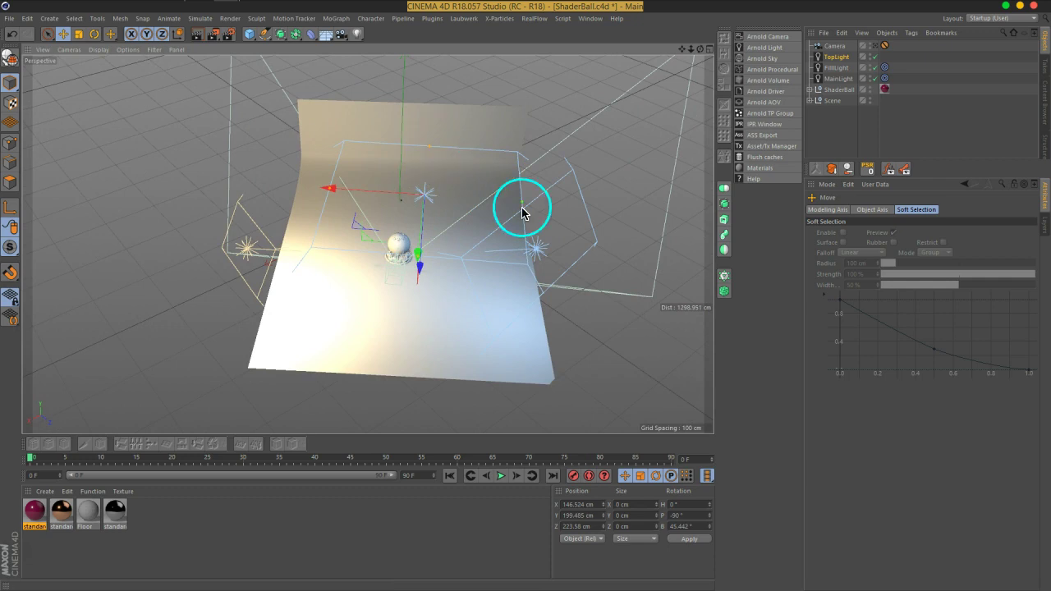
mouse_move(524, 207)
mouse_down()
mouse_move(547, 204)
mouse_move(313, 192)
mouse_move(472, 213)
mouse_move(396, 254)
mouse_up()
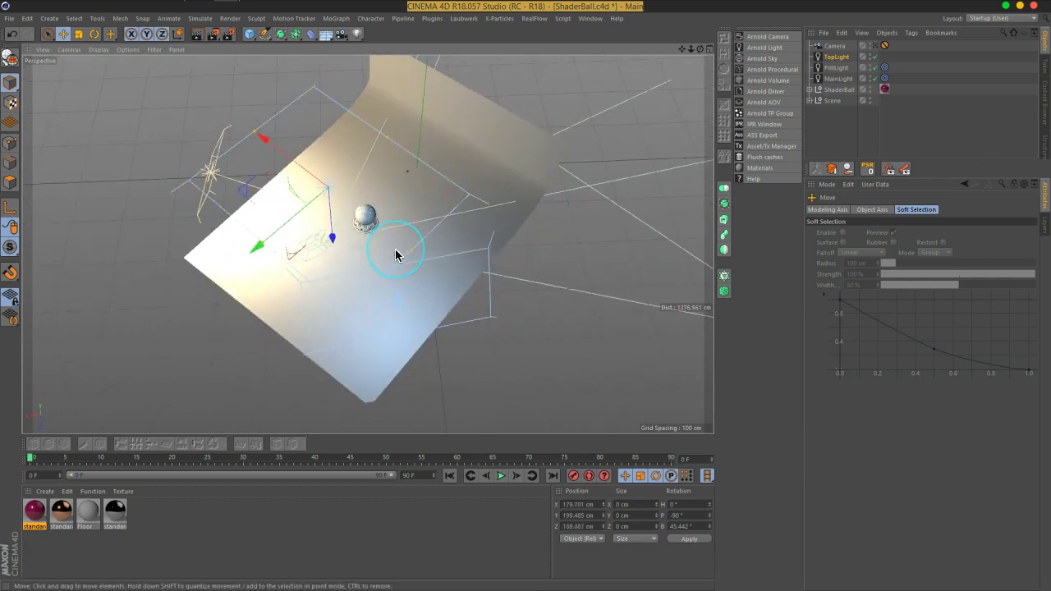
Step: In Top view, centre TopLight over the ball, aim it and shrink its area slightly
key(F2)
mouse_move(549, 216)
alt+middle_down()
mouse_move(583, 204)
mouse_move(446, 179)
alt+middle_up()
alt+right_drag(446, 179, 514, 186)
drag(510, 180, 481, 207)
click(95, 33)
drag(386, 276, 387, 268)
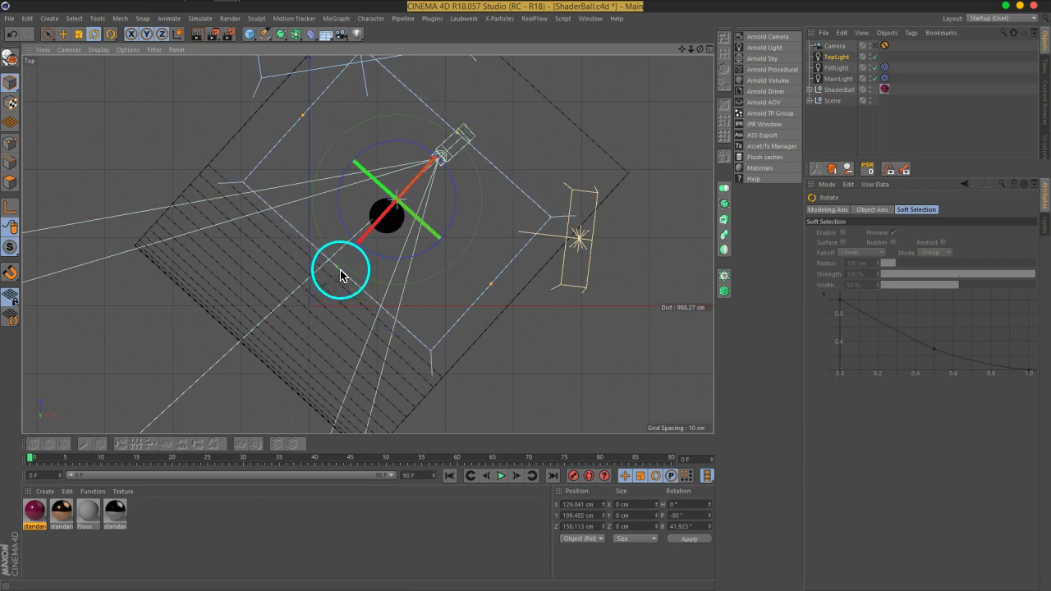
drag(490, 288, 484, 281)
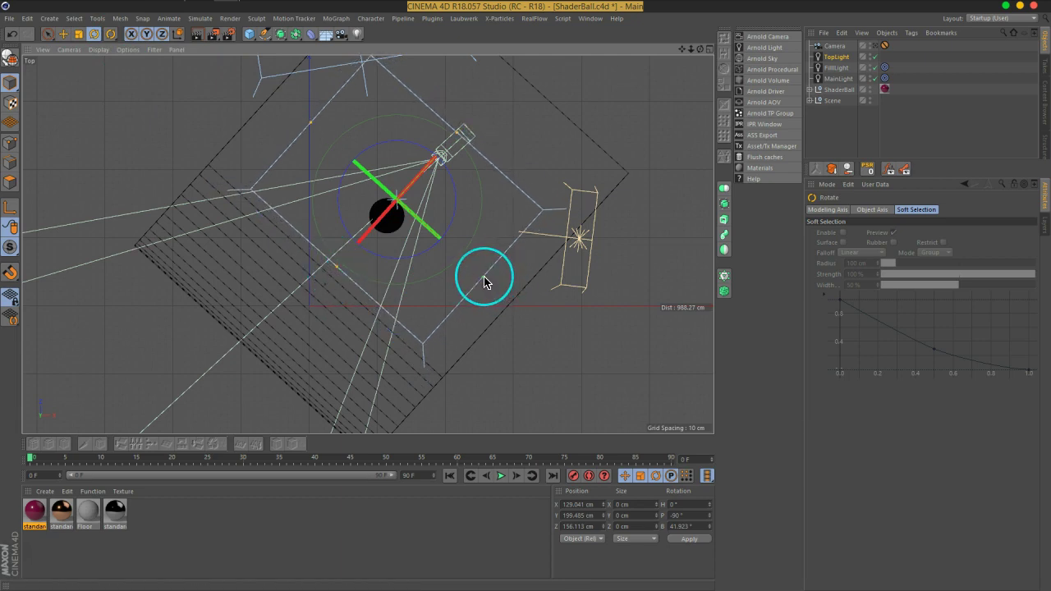
Step: Return to perspective, zoom in on the shader ball, and bring the IPR window over the viewport
key(F1)
mouse_move(413, 238)
alt+mouse_down()
mouse_move(347, 282)
mouse_move(433, 179)
mouse_move(402, 210)
alt+mouse_up()
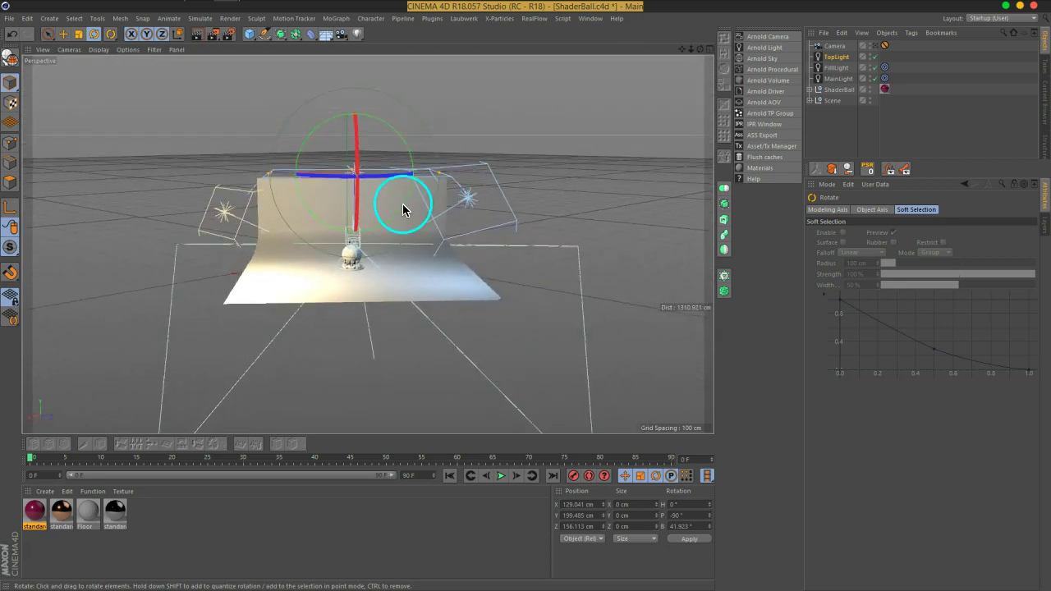
scroll(403, 209, up, 3)
scroll(416, 211, up, 3)
scroll(417, 209, up, 3)
scroll(417, 214, up, 2)
mouse_move(465, 281)
alt+mouse_down()
mouse_move(462, 235)
mouse_move(425, 241)
alt+mouse_up()
scroll(402, 281, up, 3)
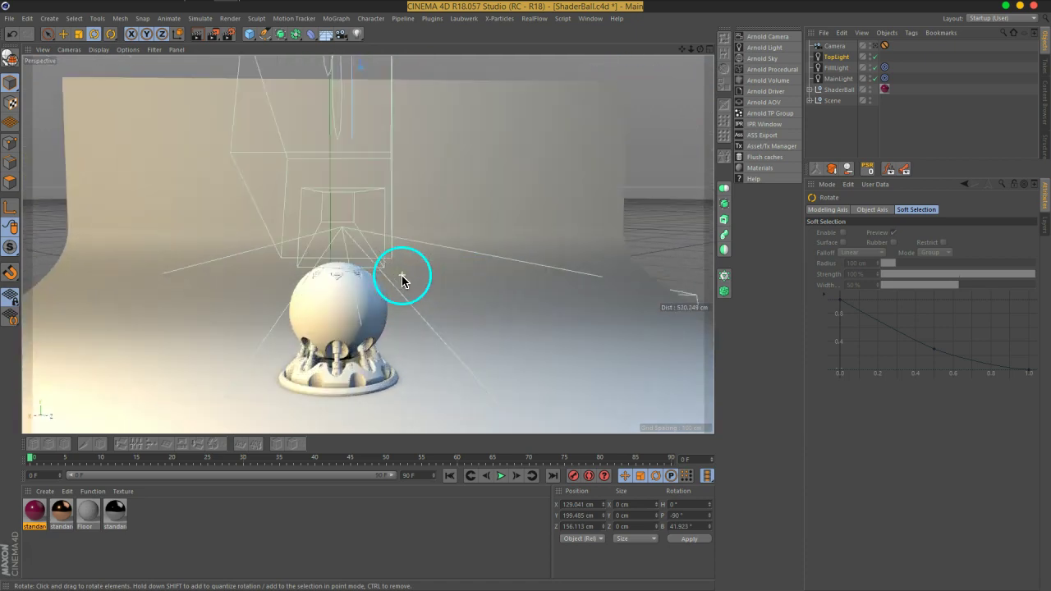
scroll(403, 282, up, 2)
mouse_move(411, 305)
alt+mouse_down()
mouse_move(474, 271)
mouse_move(496, 299)
mouse_move(484, 285)
alt+mouse_up()
scroll(496, 299, up, 2)
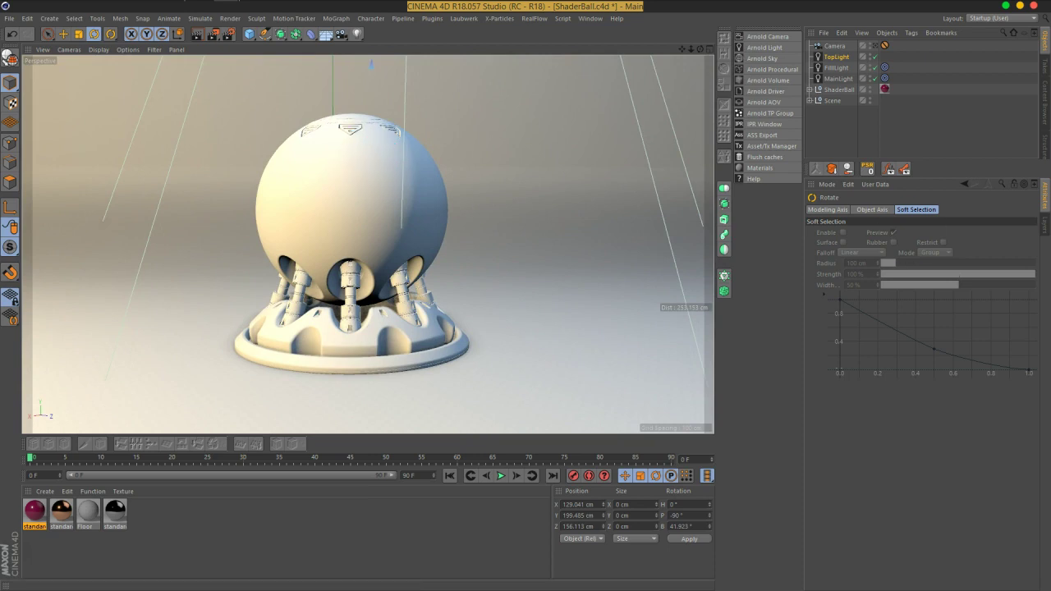
drag(849, 188, 471, 87)
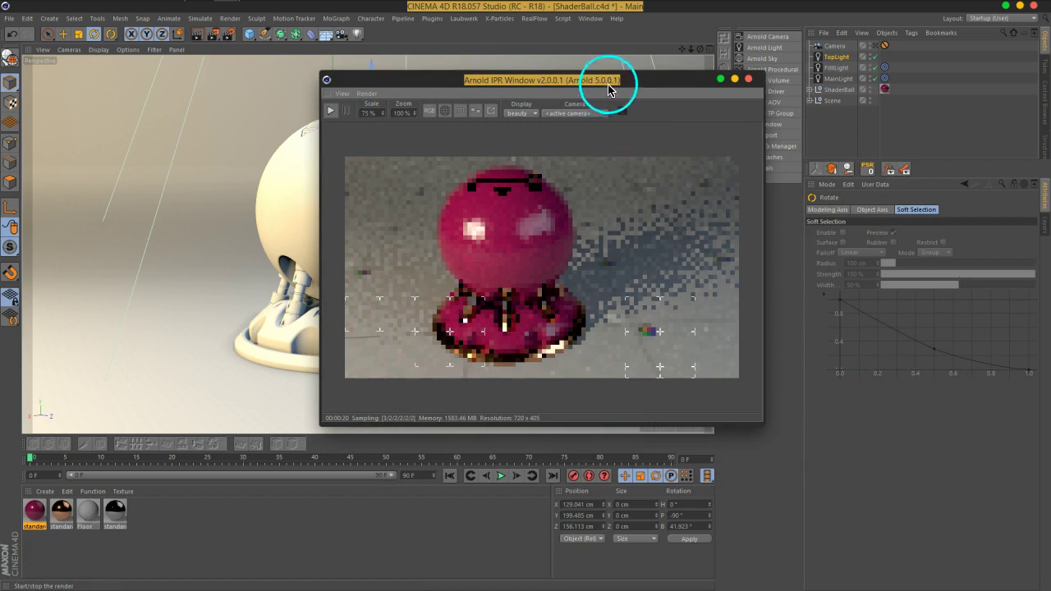
Step: Restart the live IPR render and preview it through the scene Camera
click(838, 50)
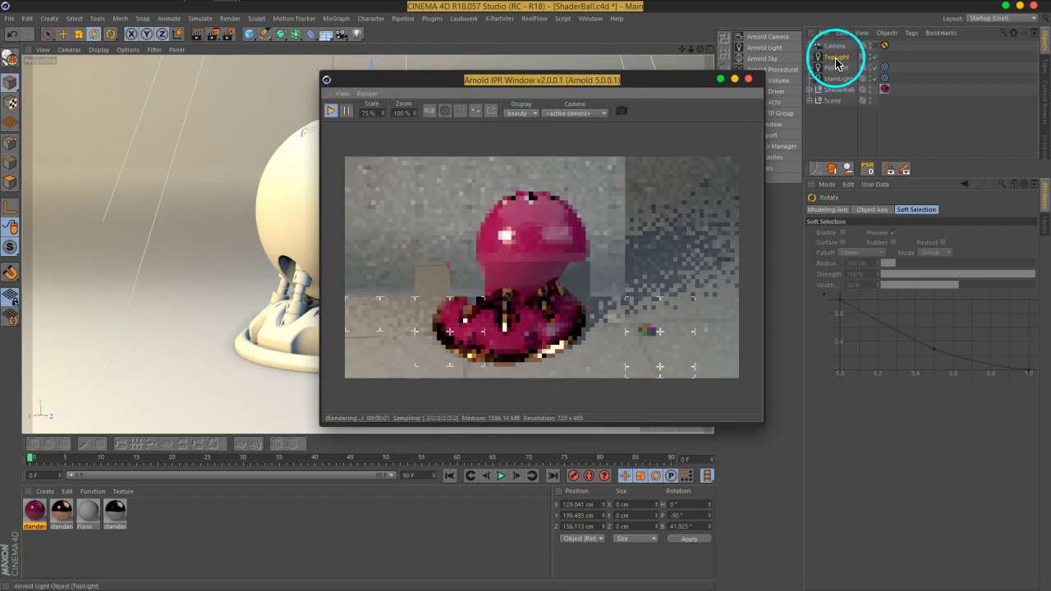
drag(558, 85, 300, 60)
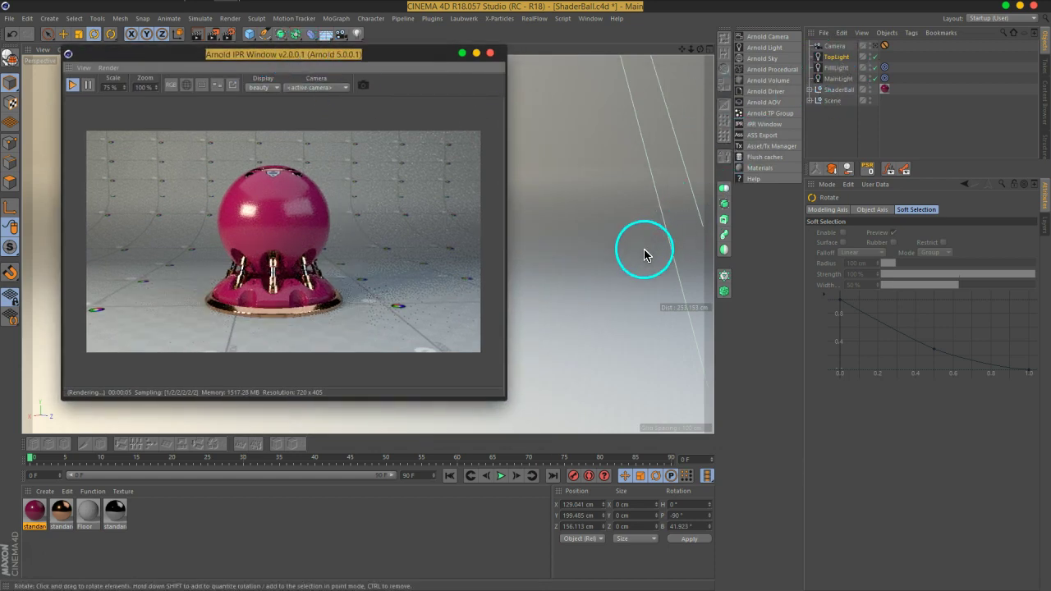
click(881, 46)
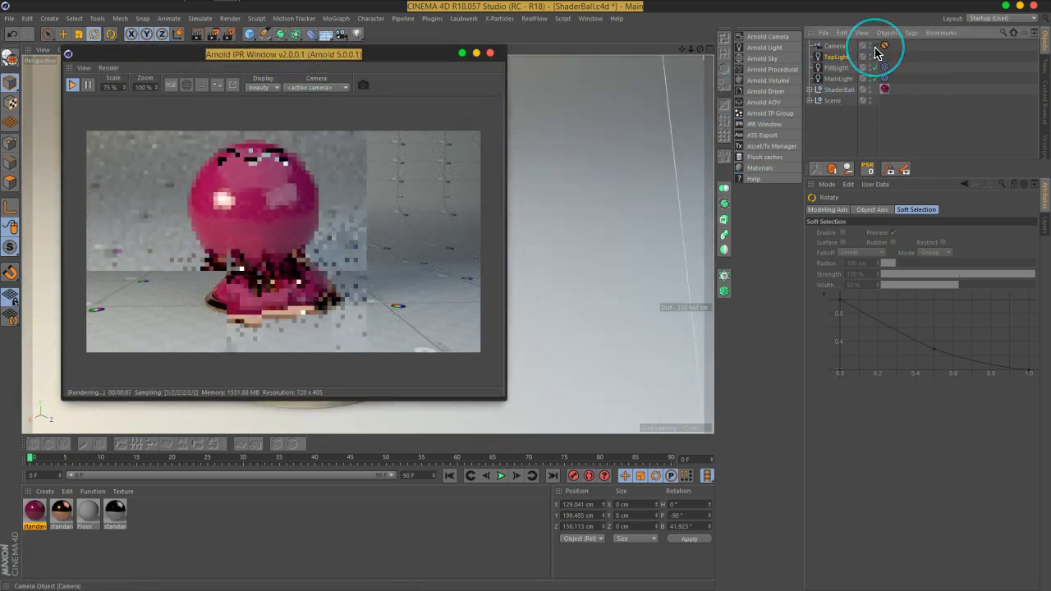
Step: Lower TopLight's exposure to 0.54, leaving intensity at 3.77
click(837, 56)
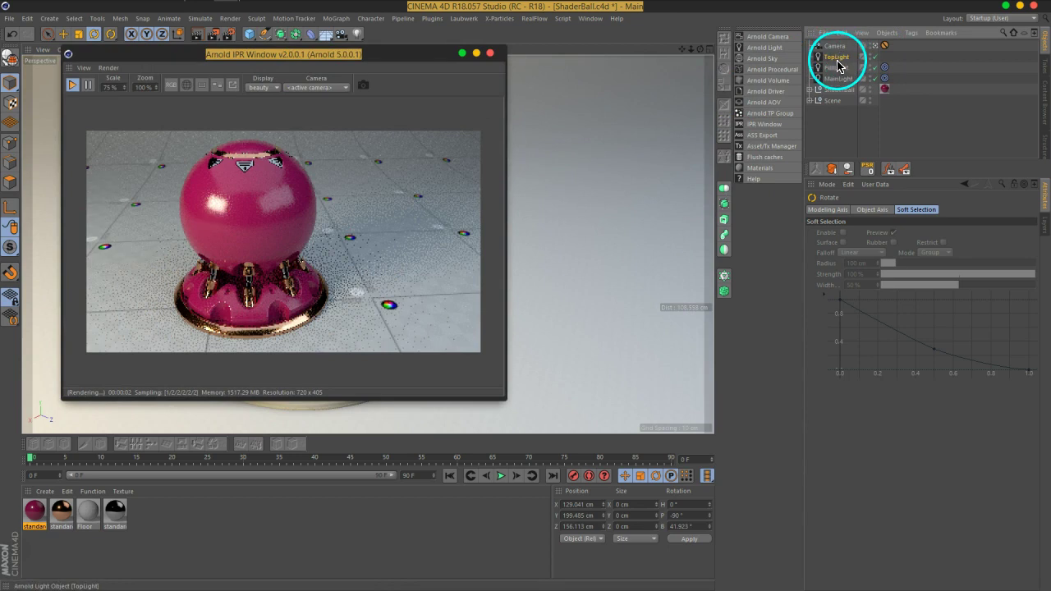
click(864, 209)
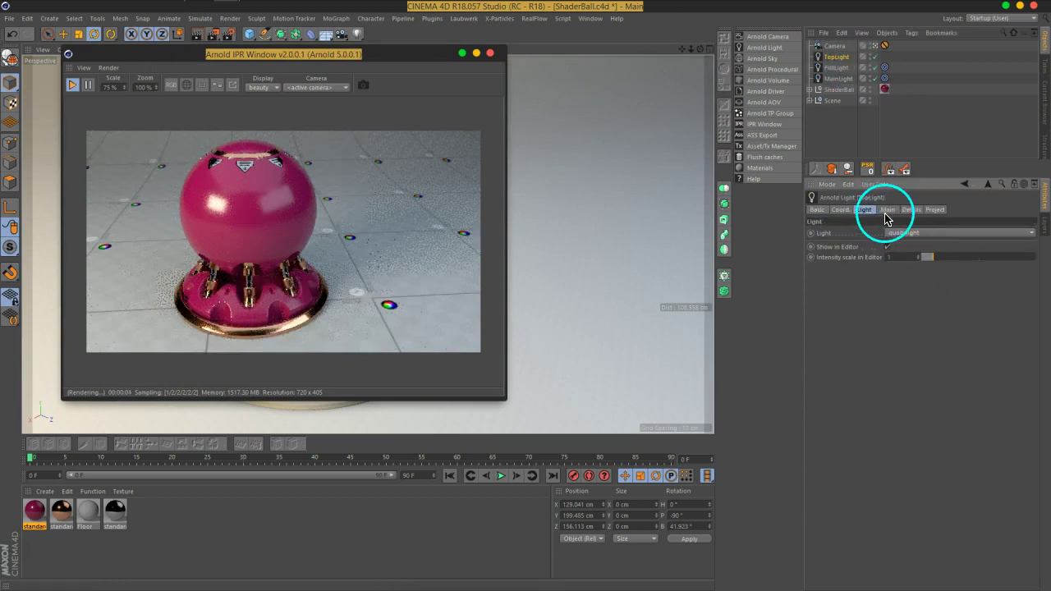
click(887, 210)
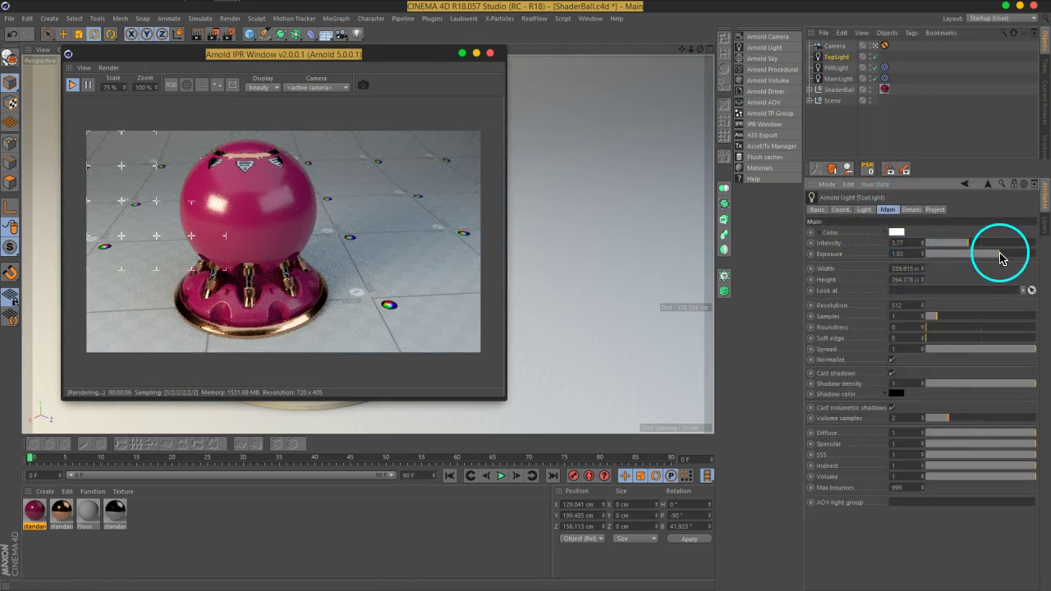
drag(998, 254, 992, 254)
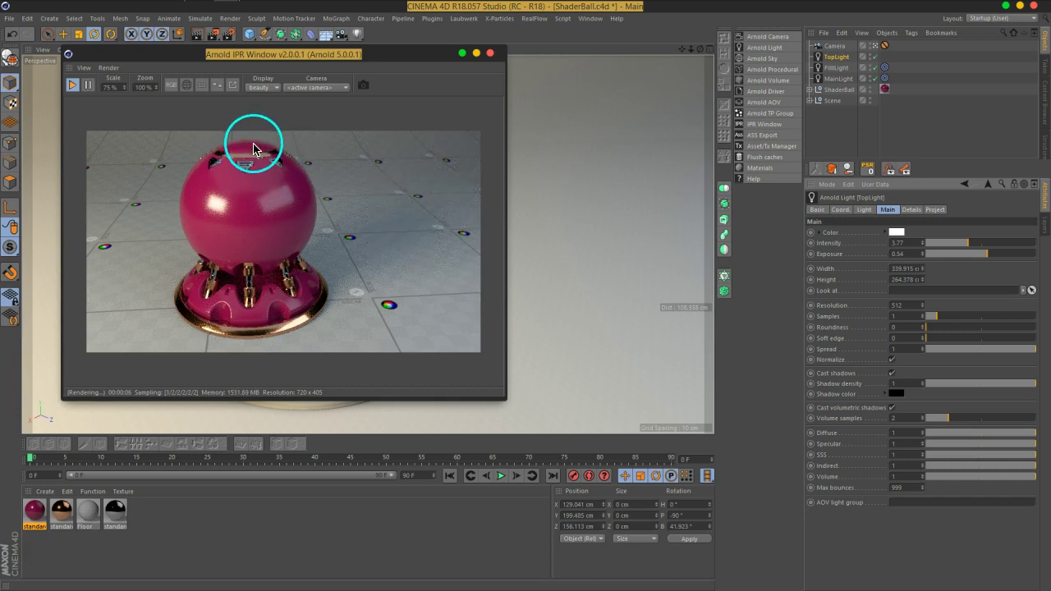
click(912, 209)
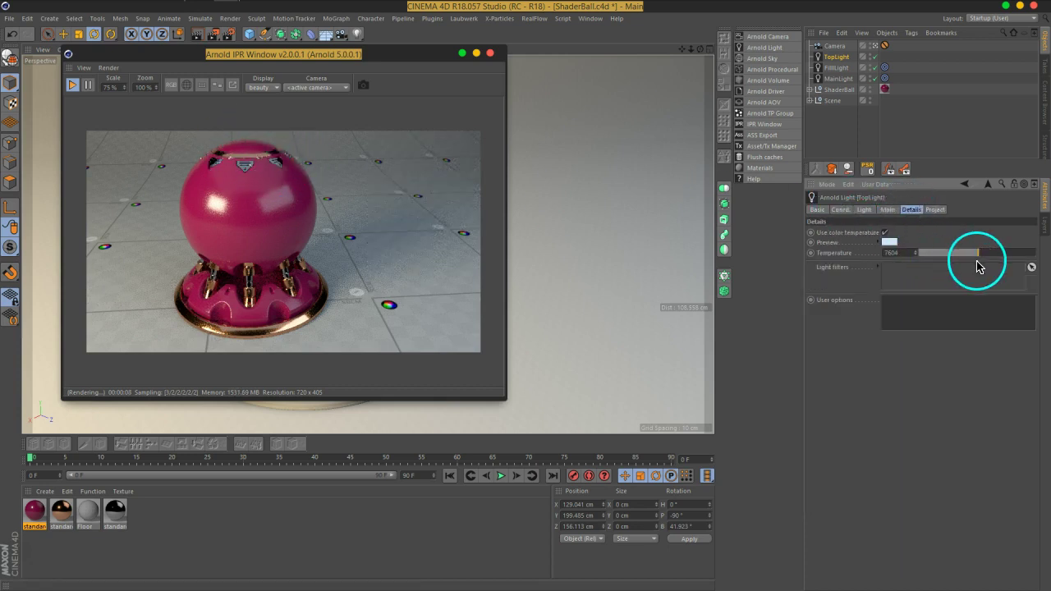
Step: Turn off TopLight's colour temperature, then disable FillLight and TopLight to compare lighting
click(886, 233)
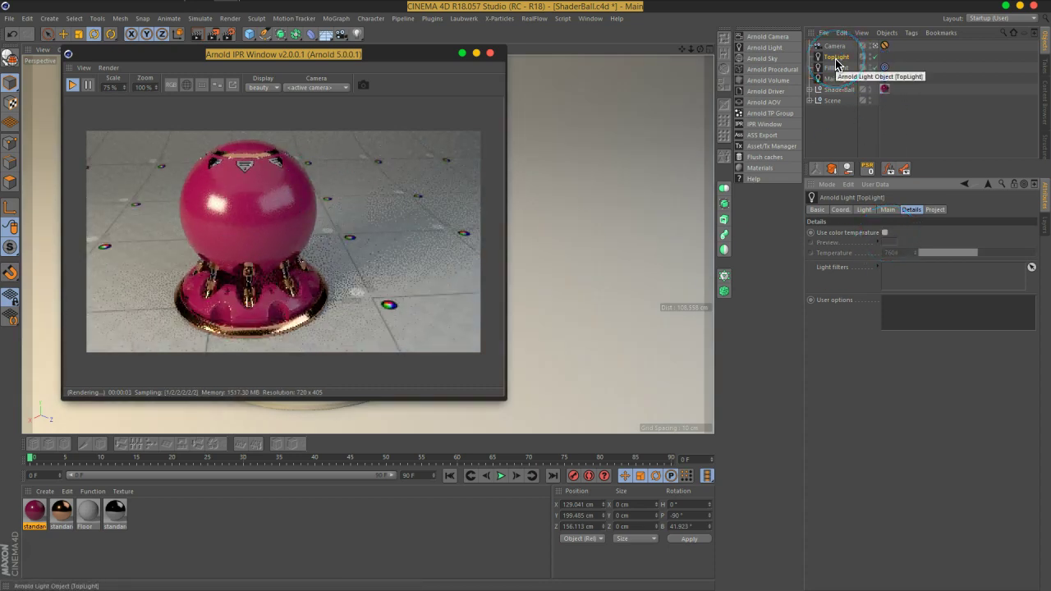
click(873, 67)
click(878, 57)
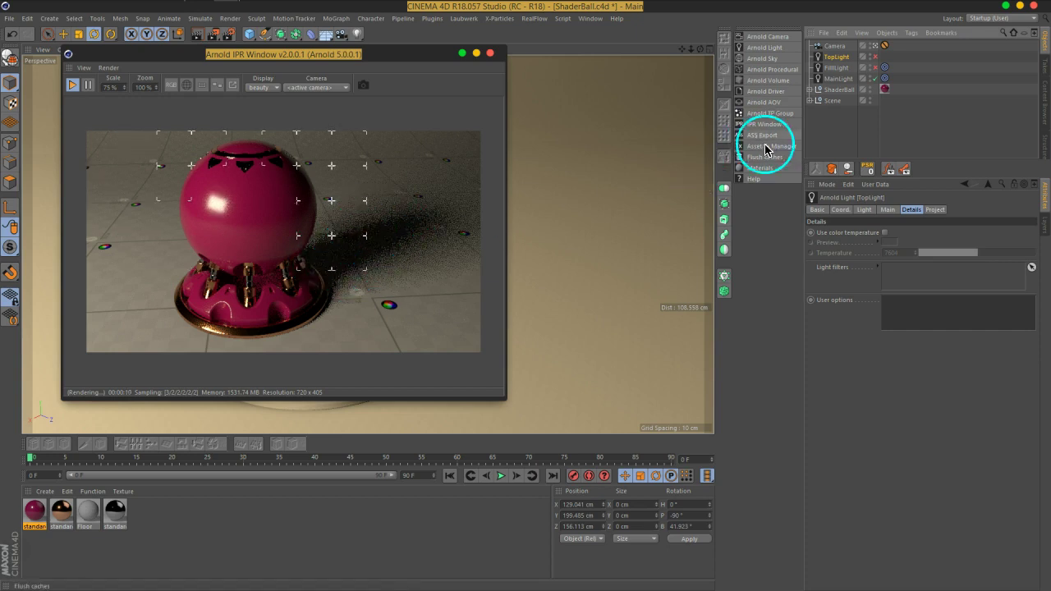
Step: Re-enable FillLight and TopLight and move the IPR window toward the centre
click(875, 68)
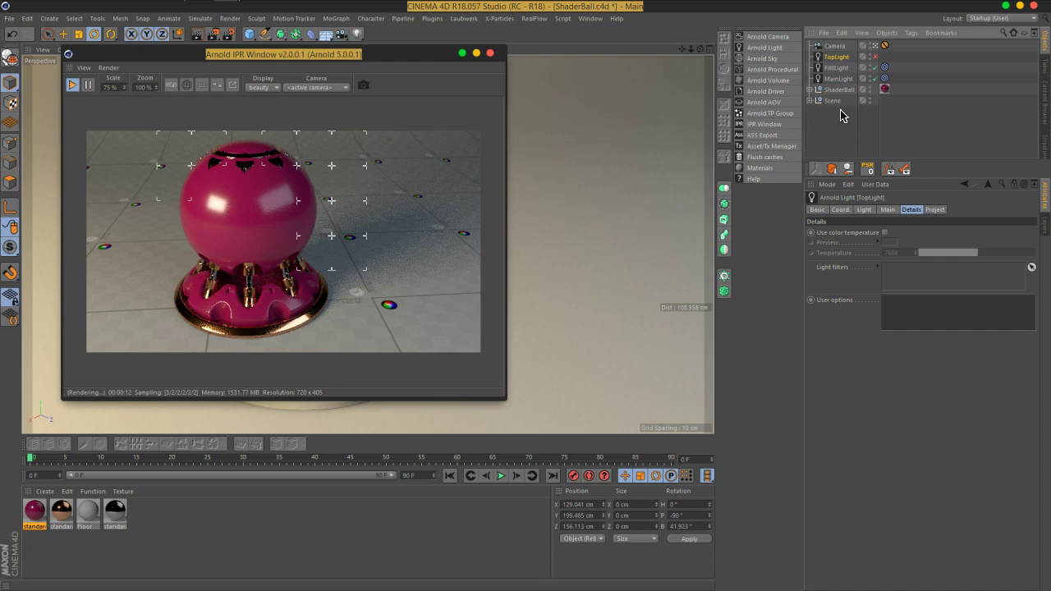
click(871, 57)
drag(165, 133, 246, 148)
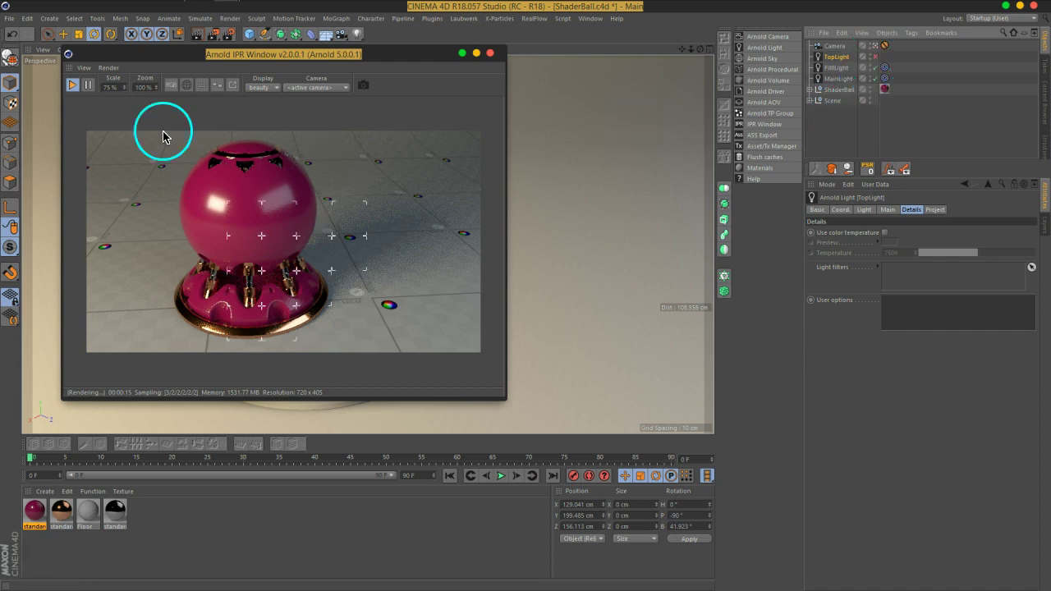
click(876, 57)
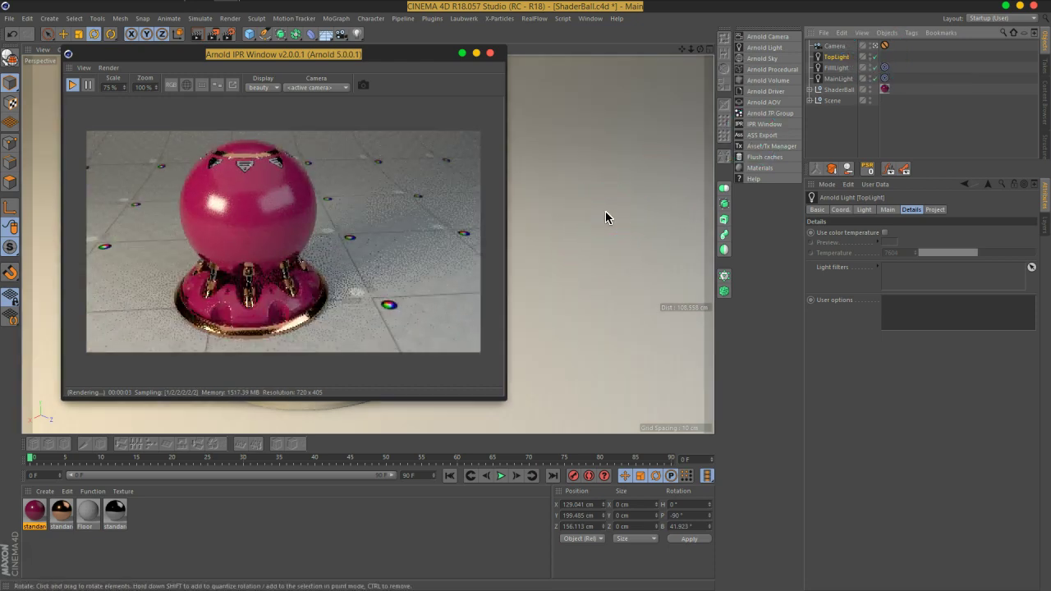
click(526, 176)
mouse_move(302, 89)
mouse_down()
mouse_move(317, 64)
mouse_move(470, 47)
mouse_up()
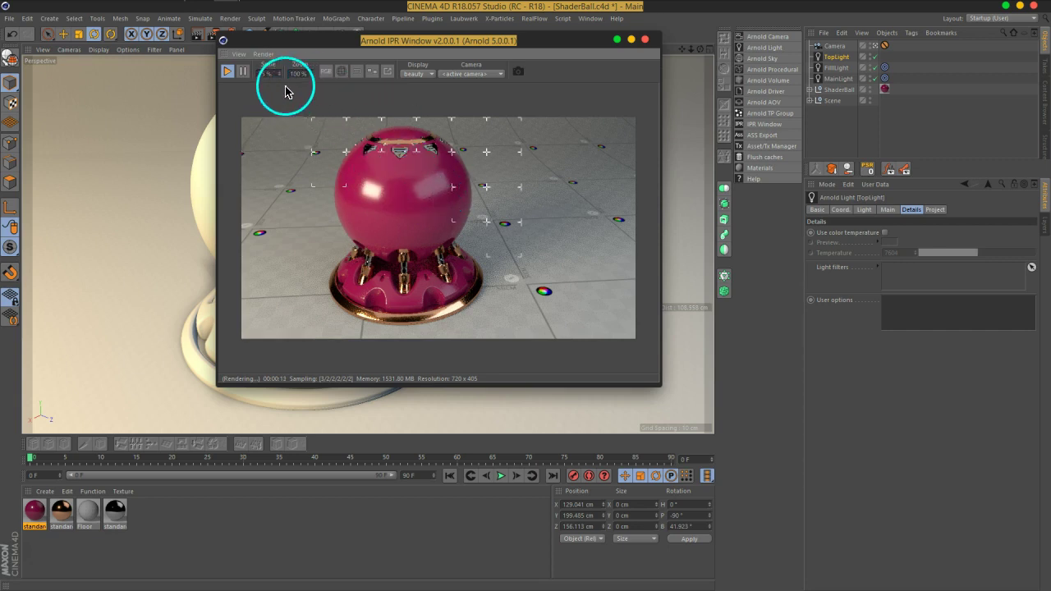
Step: Set the IPR render scale to 50%, then 100% (960×540), and enlarge the preview window
click(268, 73)
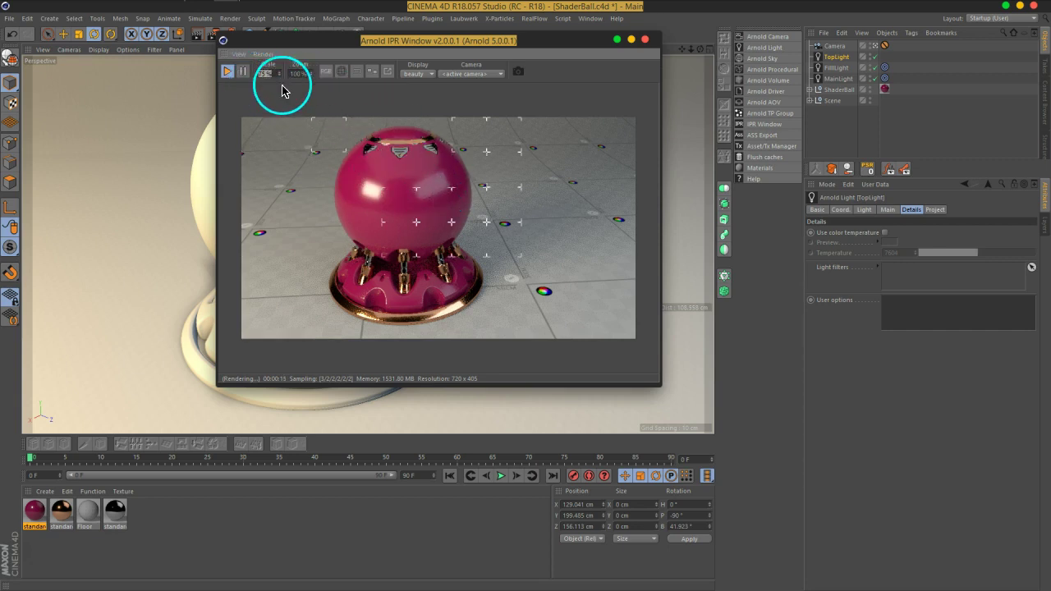
text(50)
key(Return)
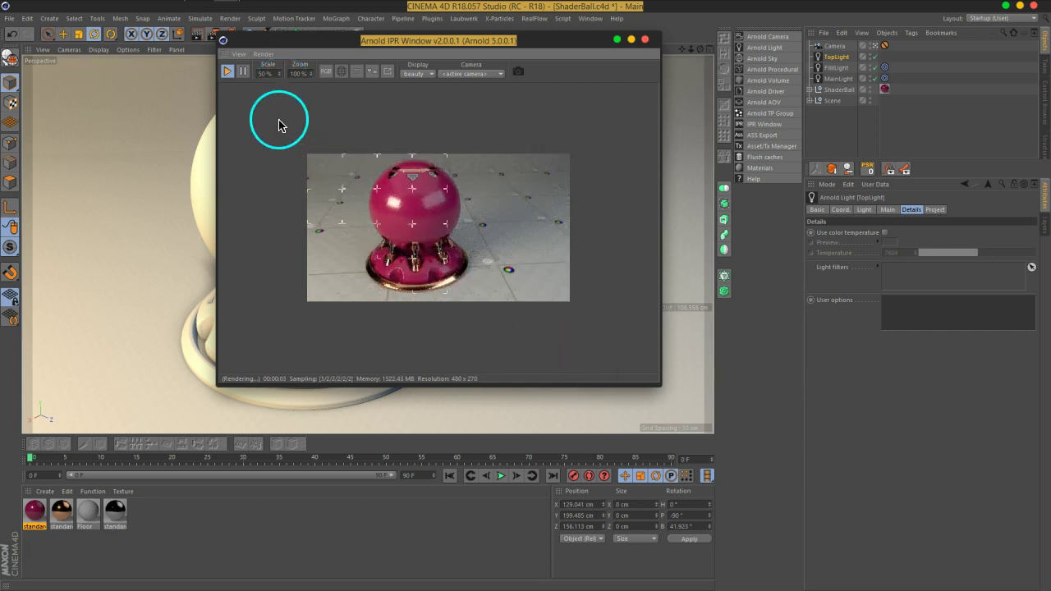
click(267, 73)
key(BackSpace)
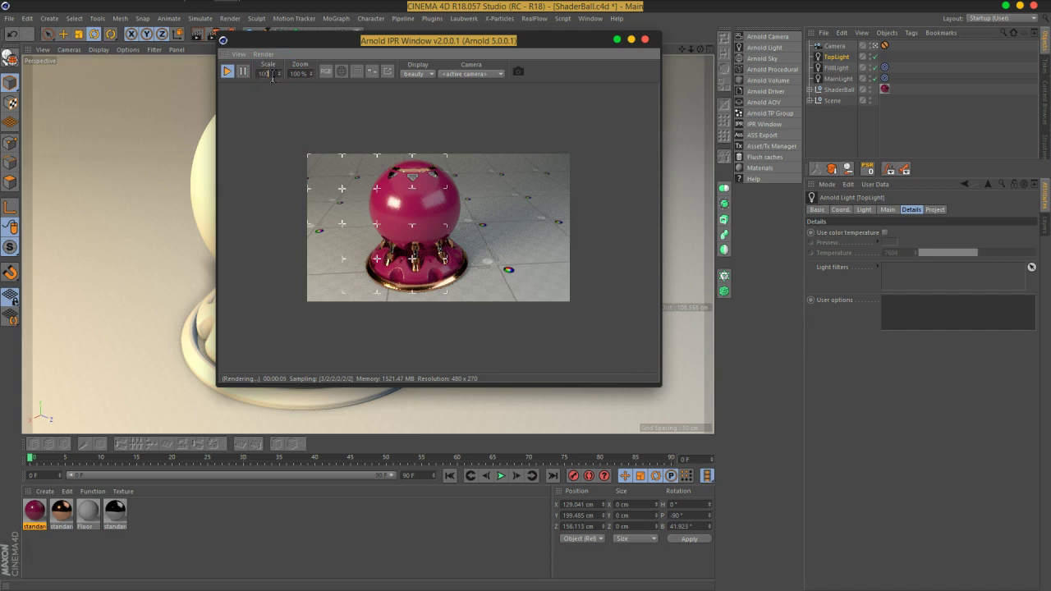
key(Return)
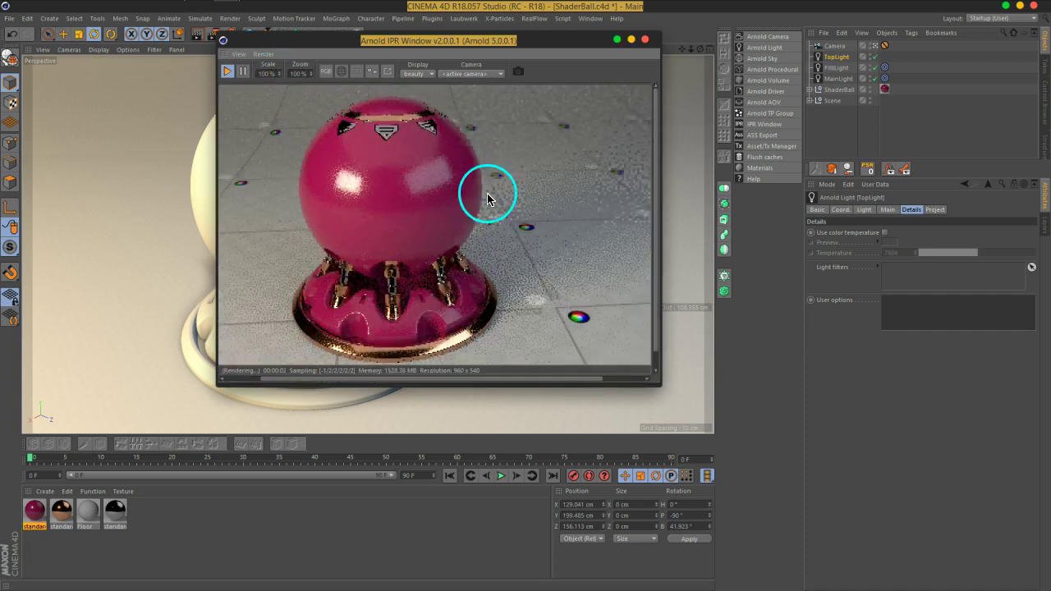
drag(469, 40, 371, 31)
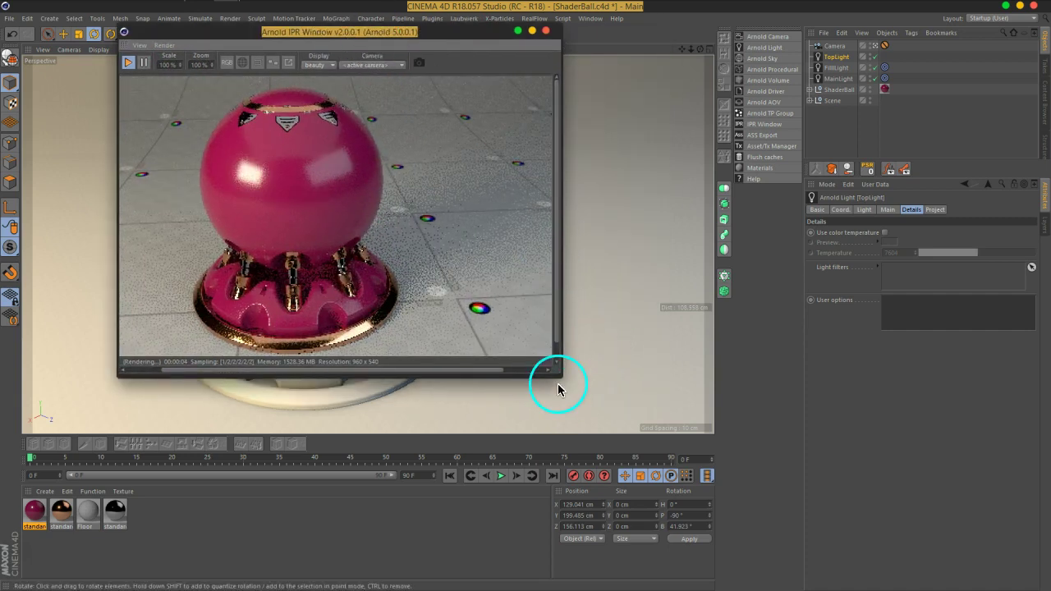
drag(559, 371, 658, 430)
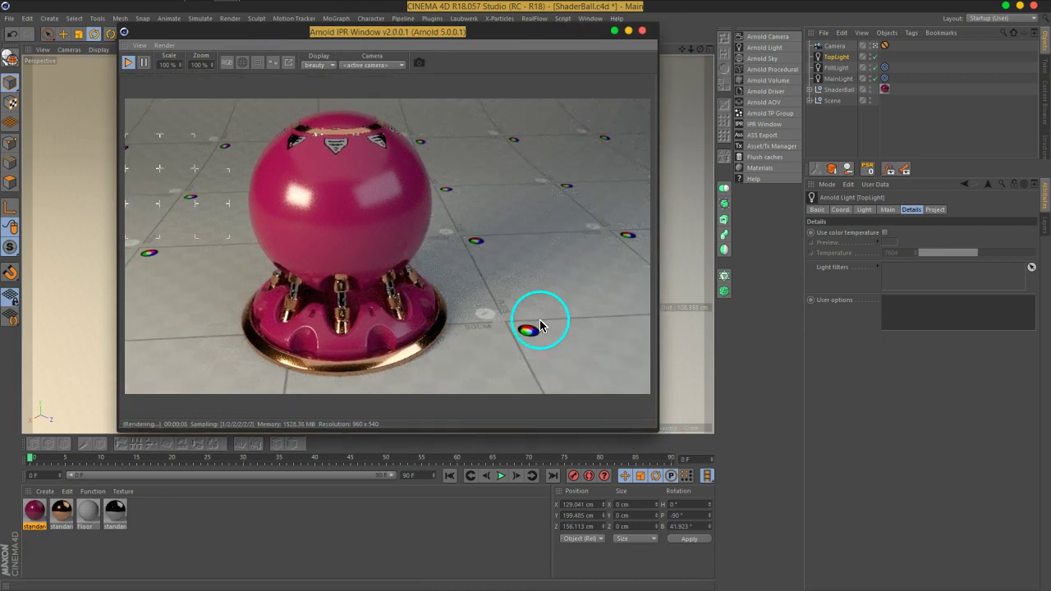